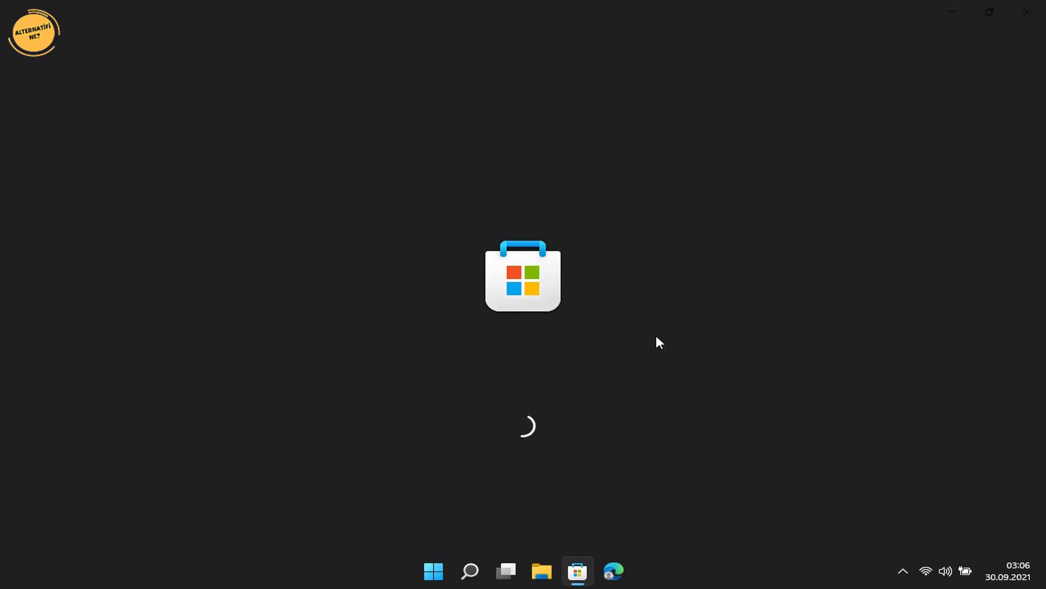
Step: Search the Microsoft Store for "powertoys" and open the Microsoft PowerToys product page
left_click(419, 7)
type("po")
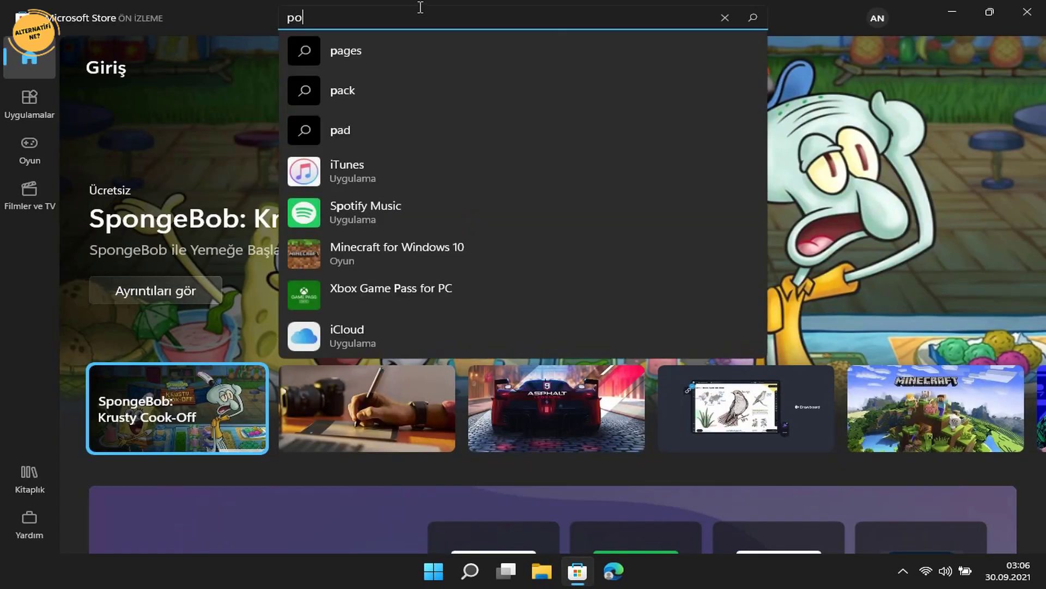
type("wert")
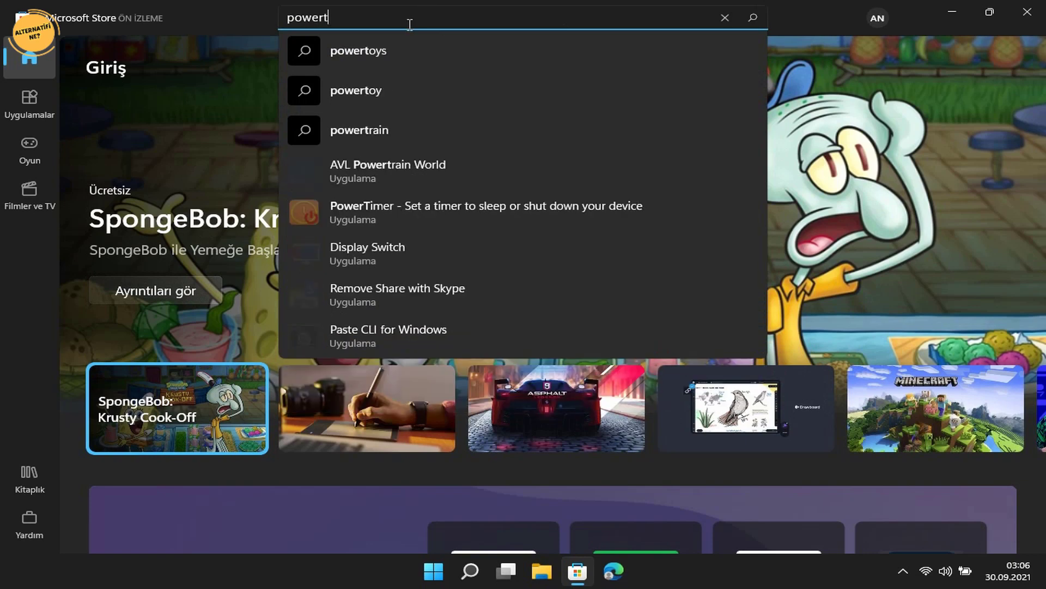
type("oys")
key("Return")
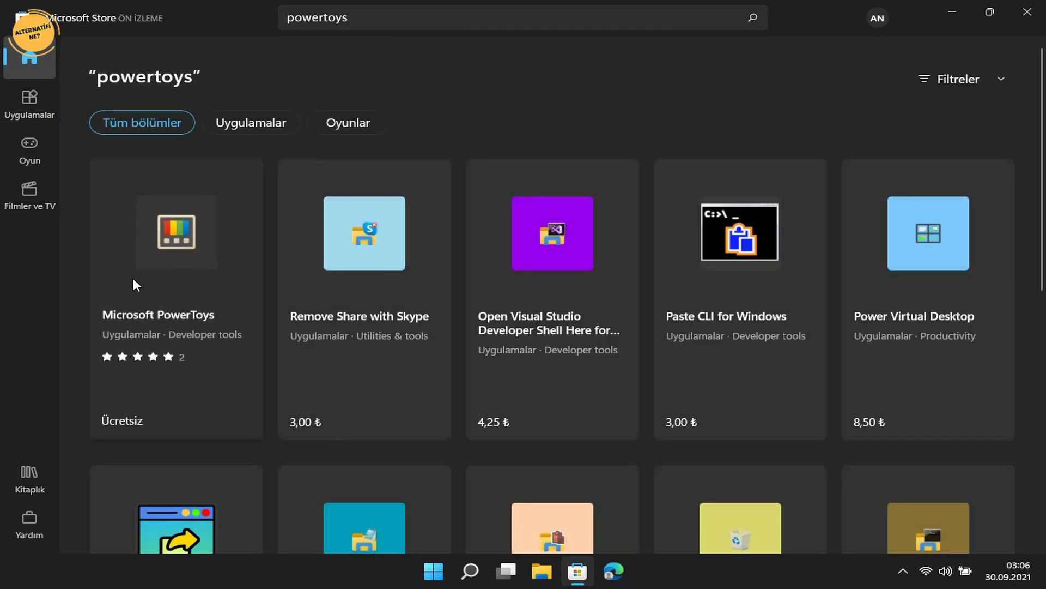
left_click(162, 254)
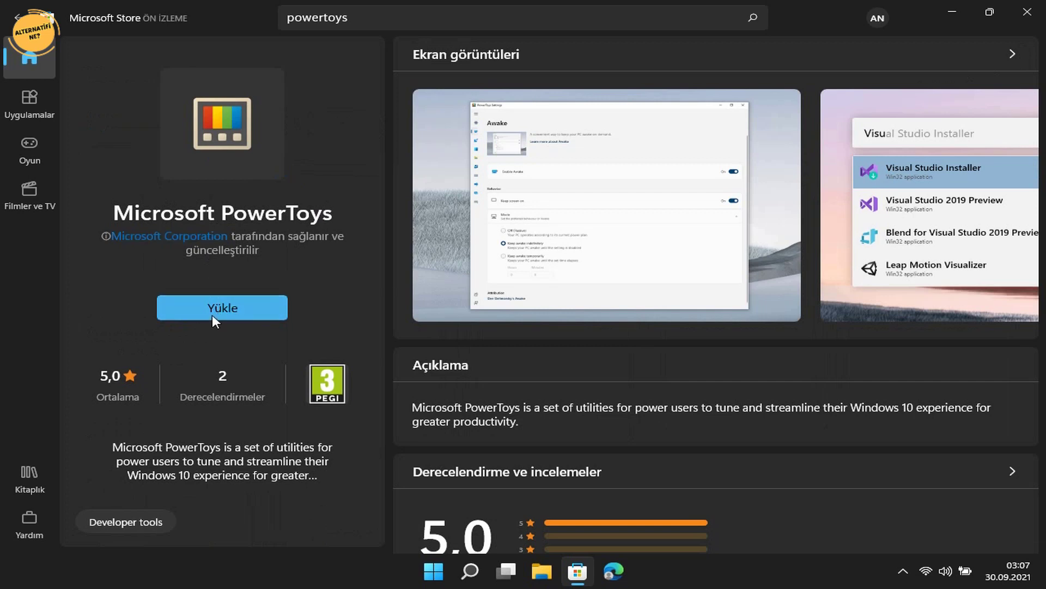
Step: Close the Microsoft Store and launch the recently added PowerToys (Preview)
left_click(1027, 11)
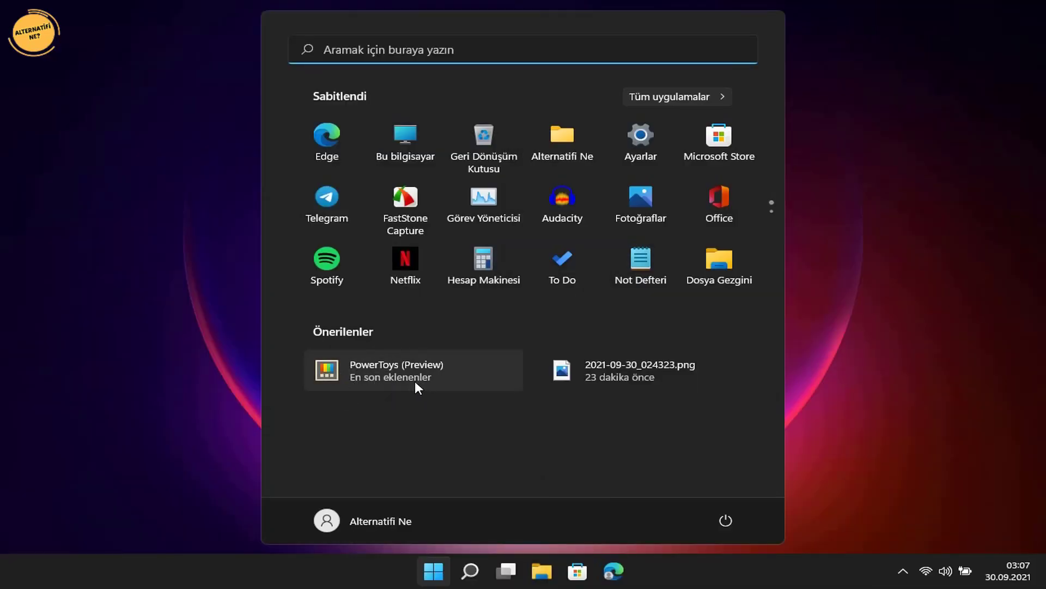
left_click(414, 375)
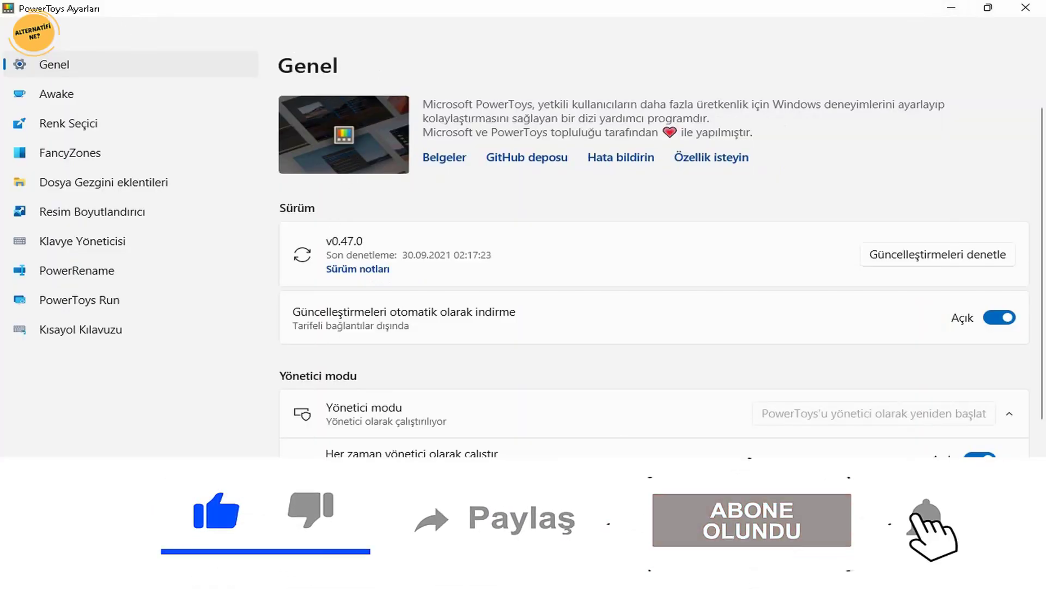
Step: Try the Koyu app theme in the general settings and set the theme back to Açık
scroll(579, 292, "down", 2)
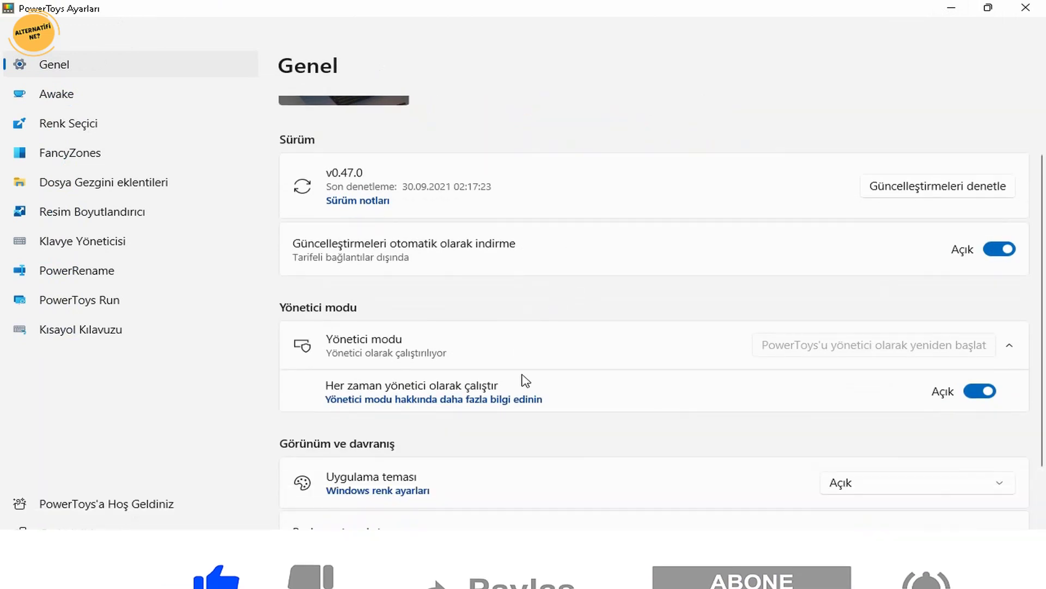
scroll(400, 380, "down", 2)
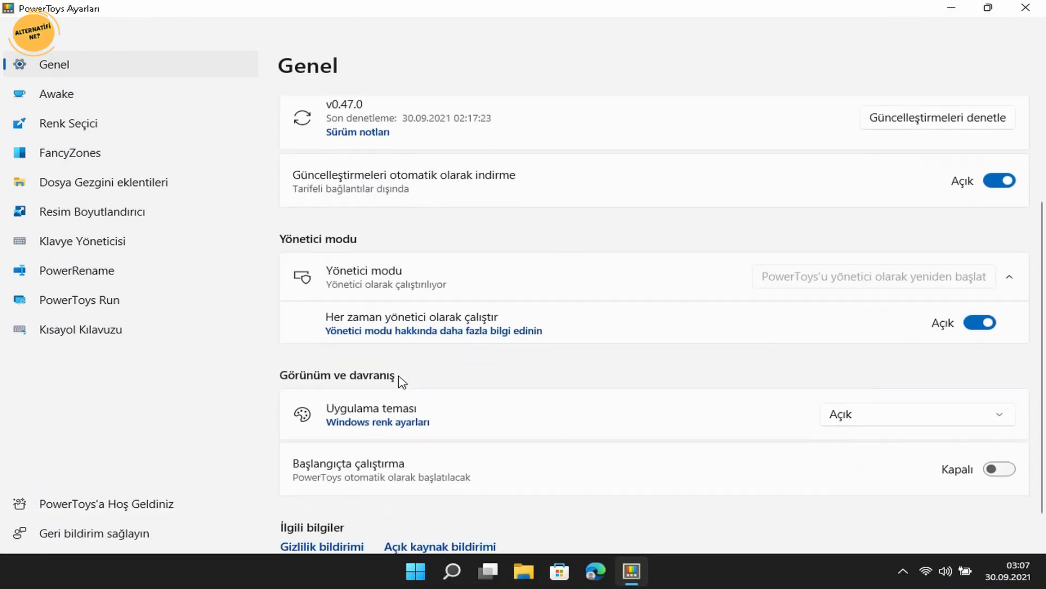
left_click(932, 417)
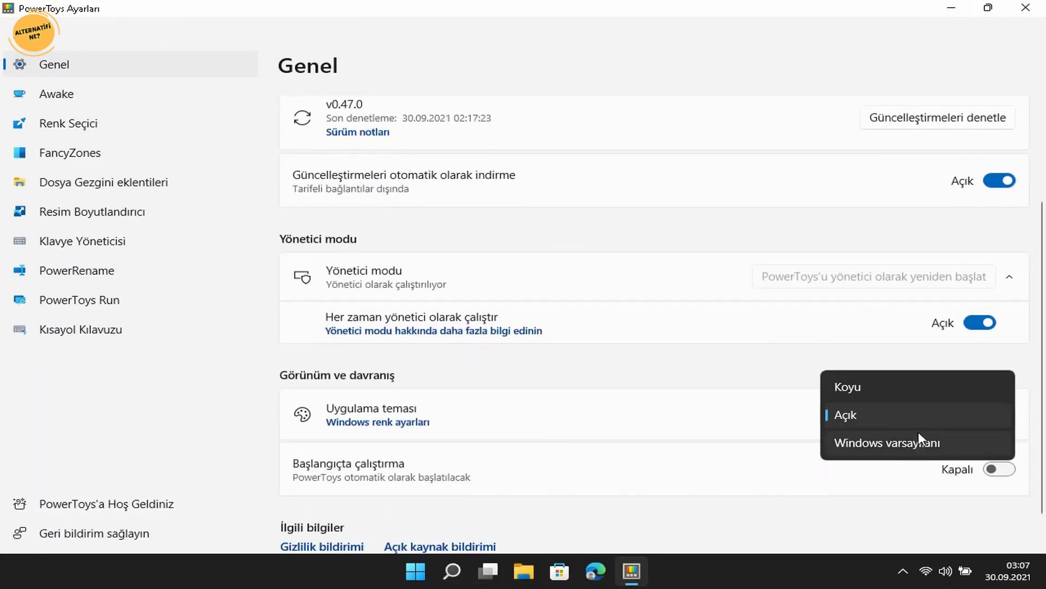
left_click(926, 387)
left_click(930, 407)
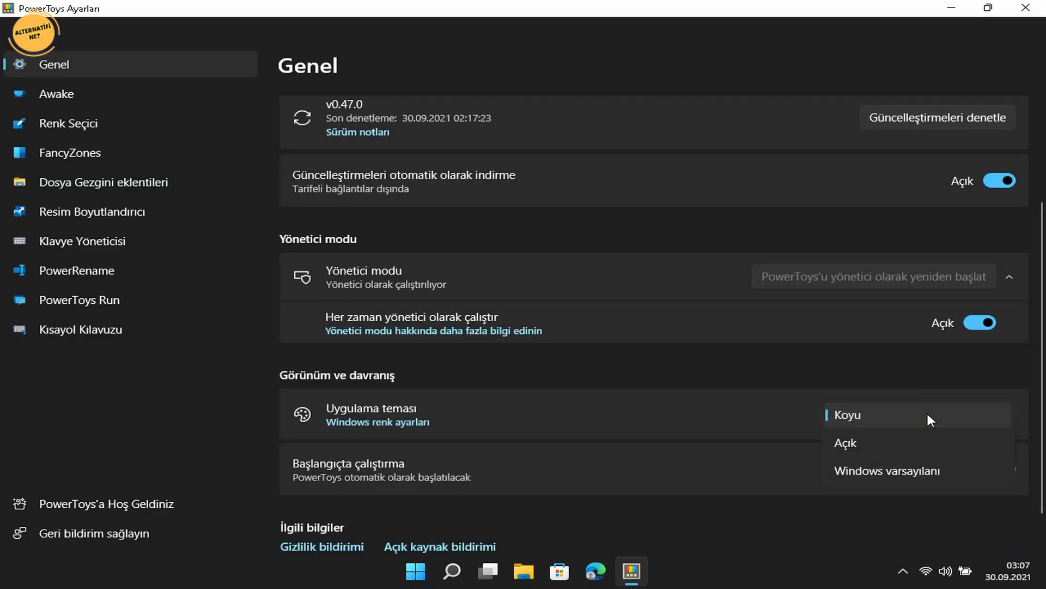
left_click(918, 446)
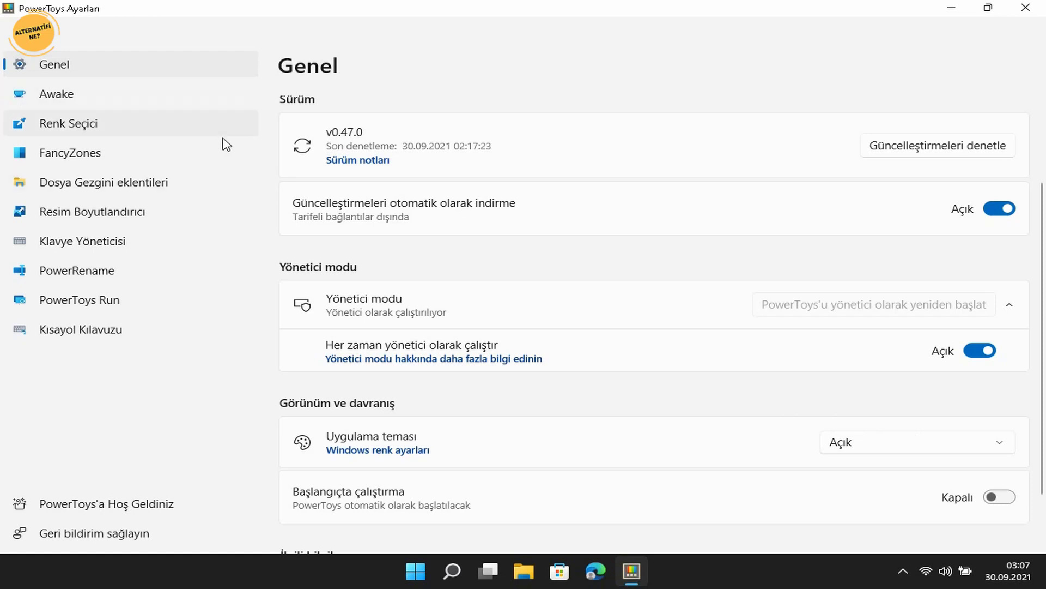
Step: Enable the Awake utility in its own settings
left_click(156, 104)
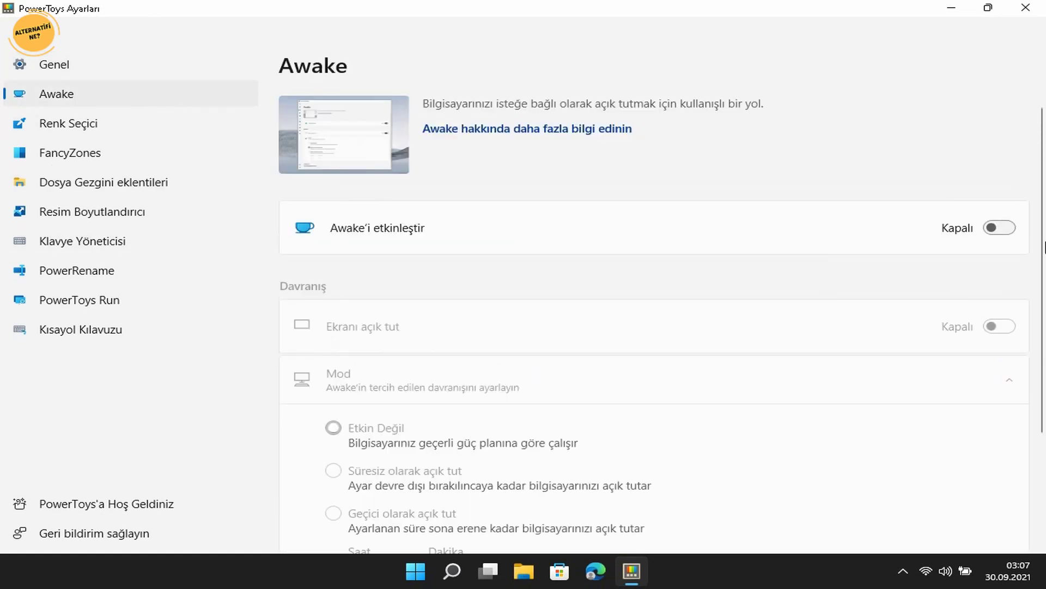
left_click(1008, 233)
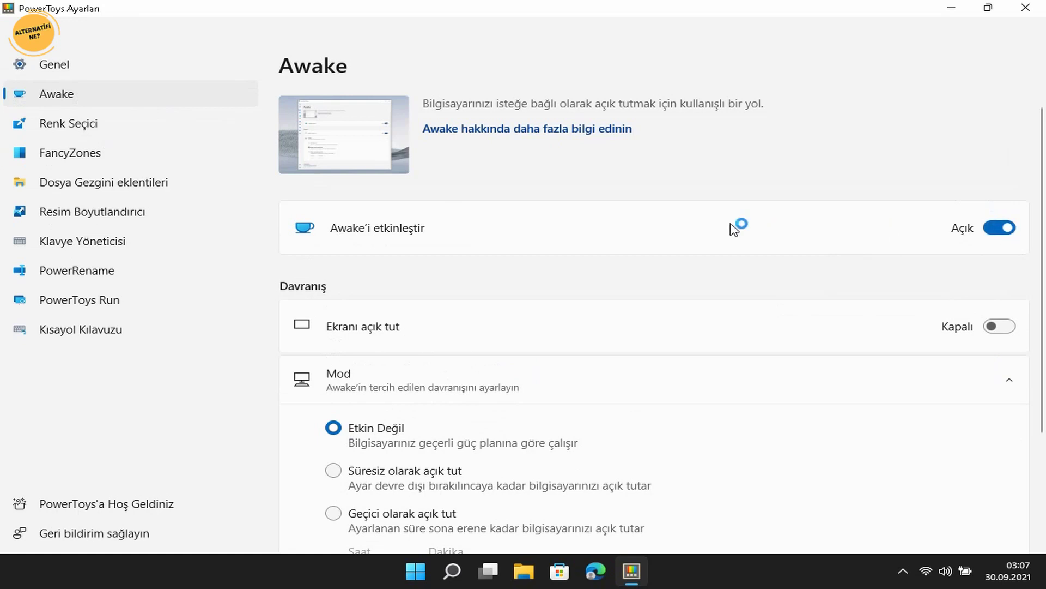
Step: Try Awake's modes Süresiz olarak açık tut and Geçici olarak açık tut with 1 hour, and return the mode to Etkin Değil
scroll(736, 228, "down", 2)
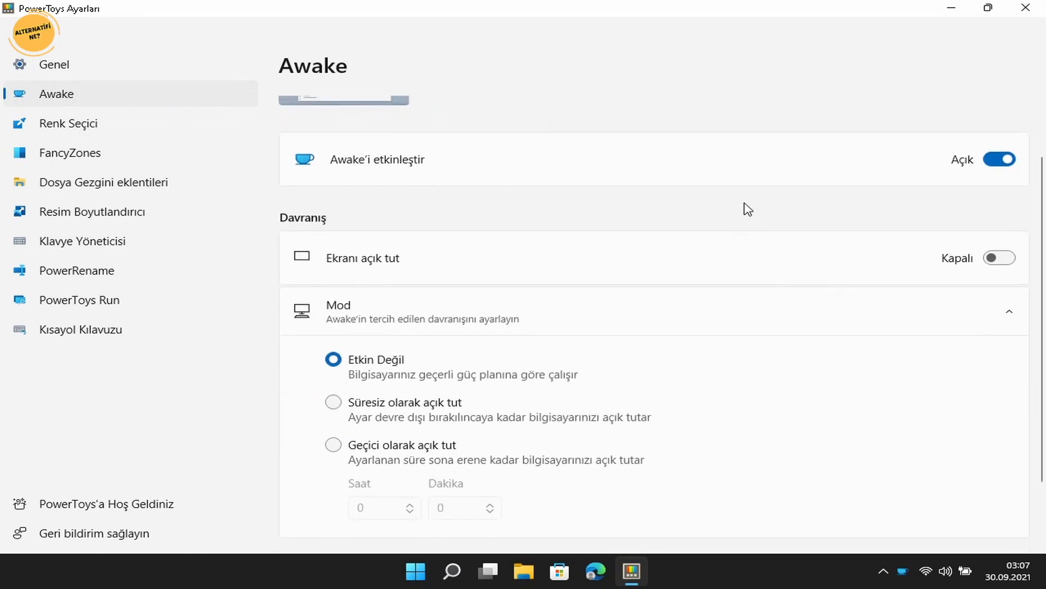
scroll(745, 208, "down", 2)
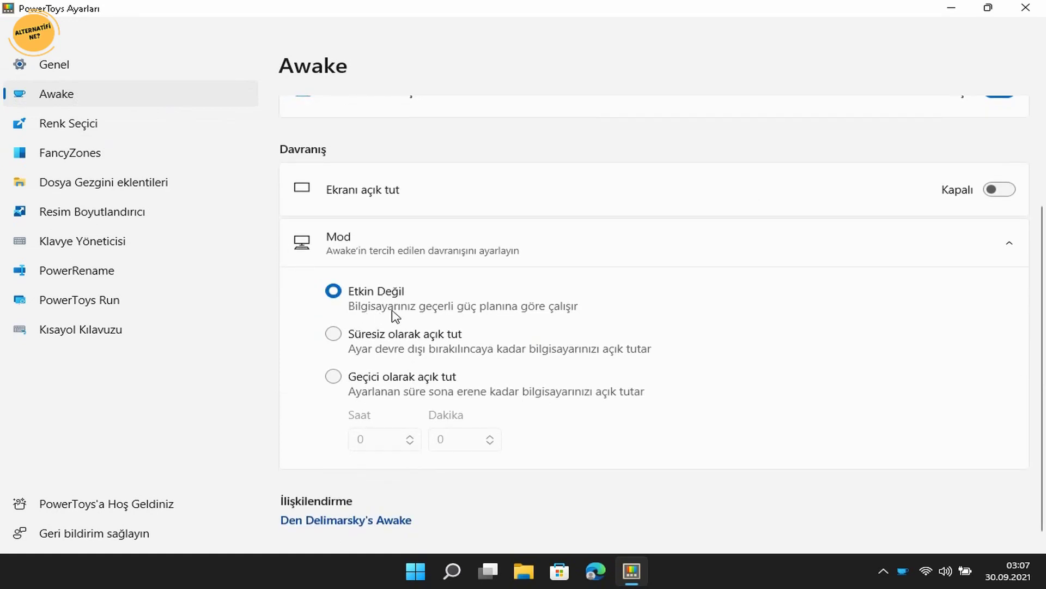
left_click(337, 334)
left_click(333, 377)
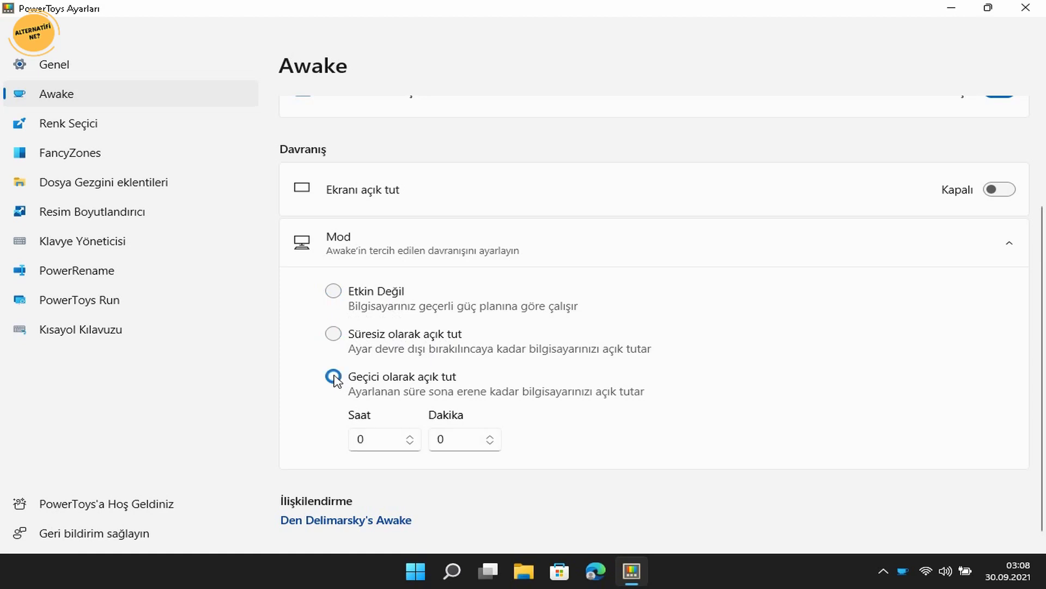
left_click(396, 440)
left_click(424, 426)
left_click(332, 291)
scroll(452, 371, "up", 1)
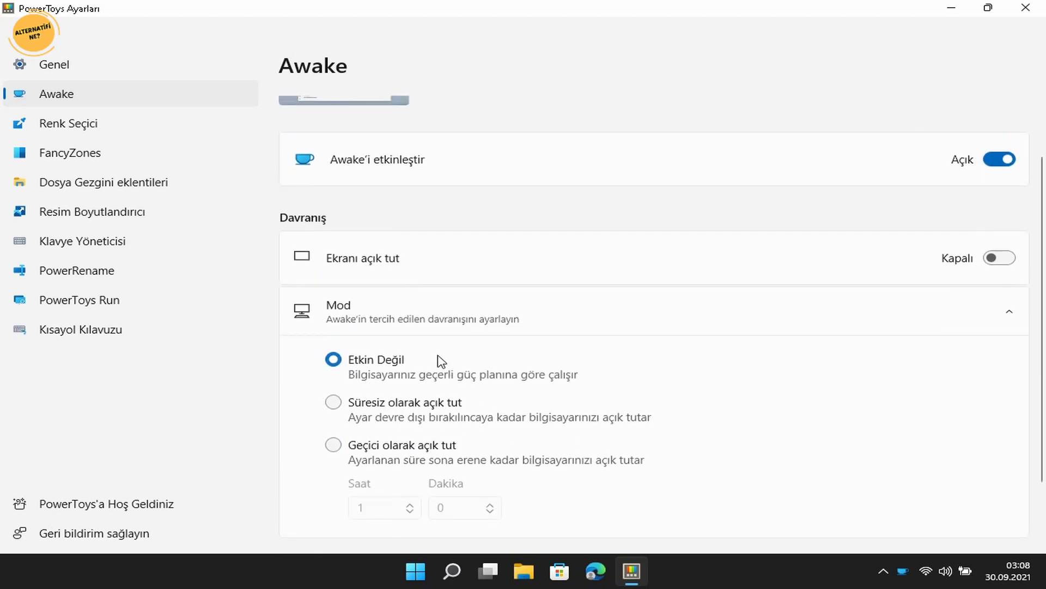
Step: Enable Renk Seçici and save Win+Shift+C as its activation shortcut
left_click(73, 124)
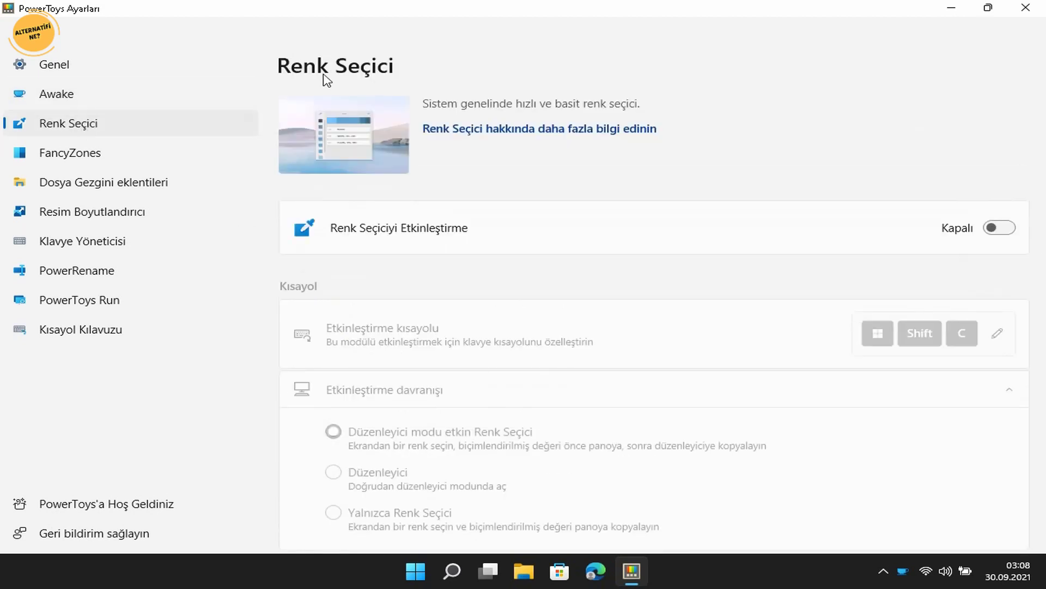
left_click(1000, 228)
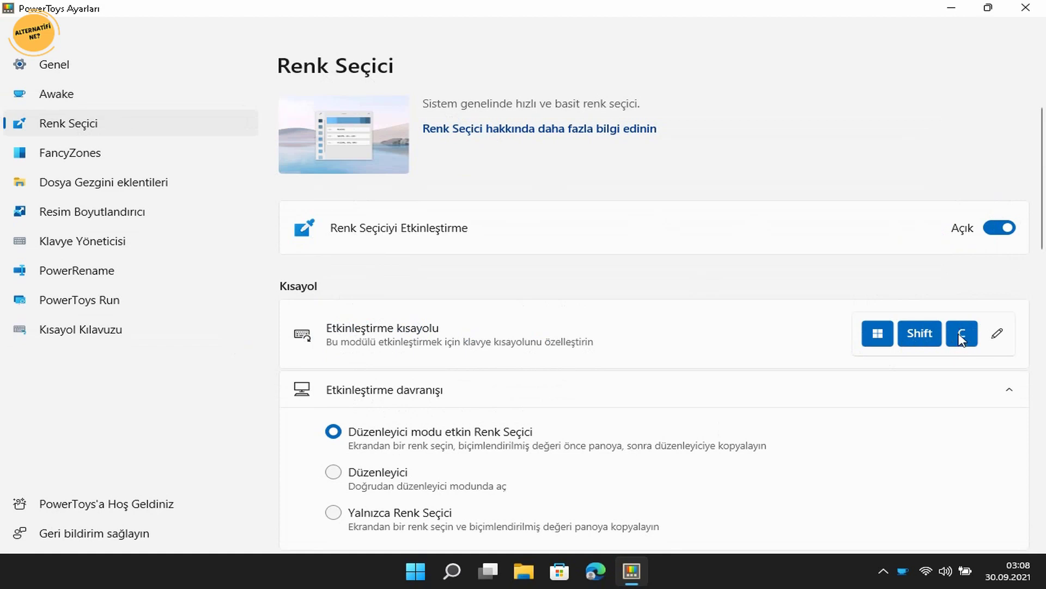
left_click(997, 334)
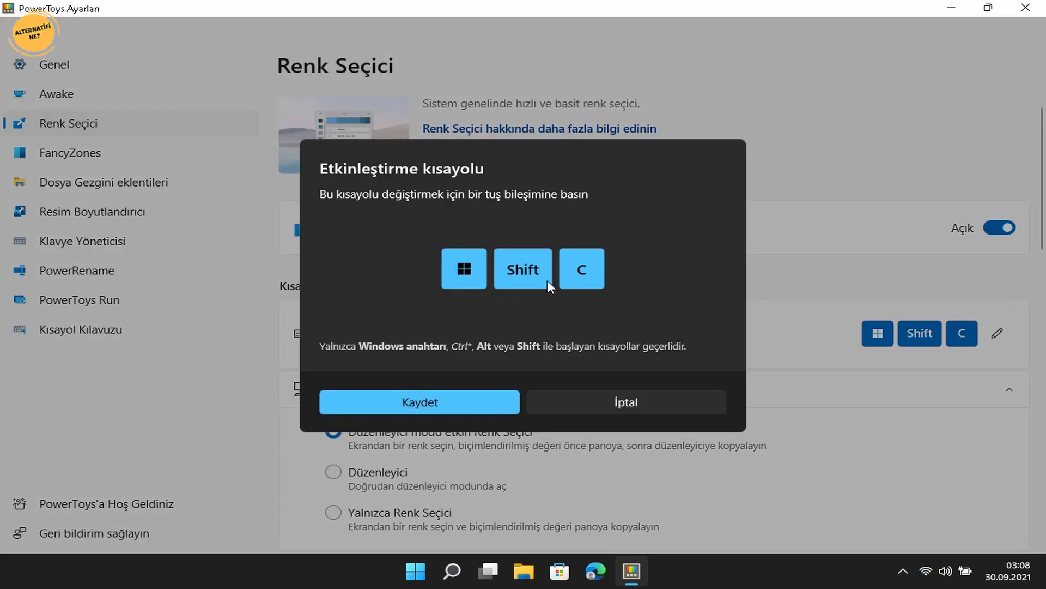
key("super")
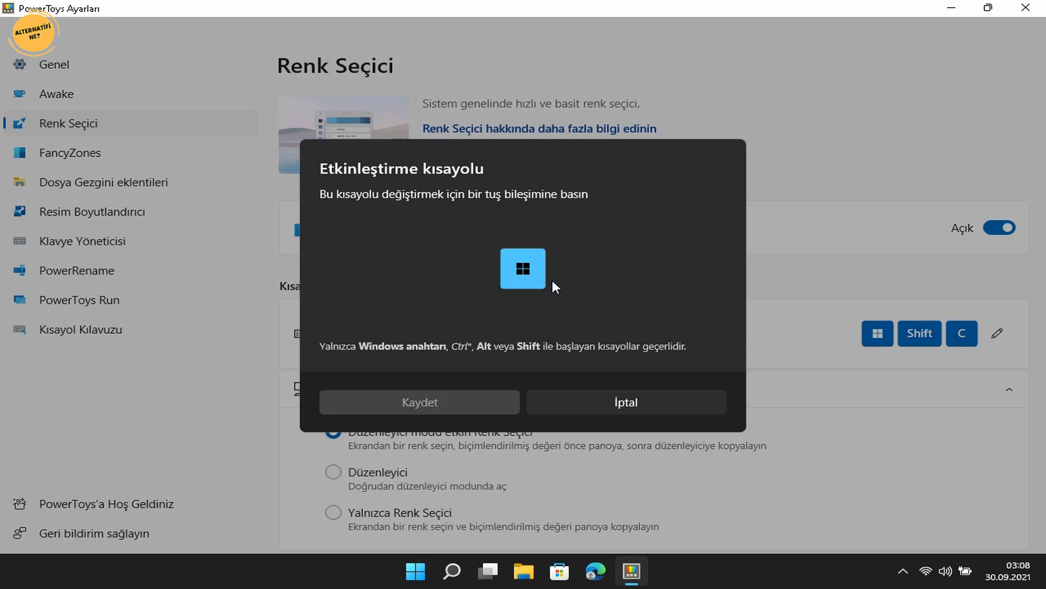
key("super+shift")
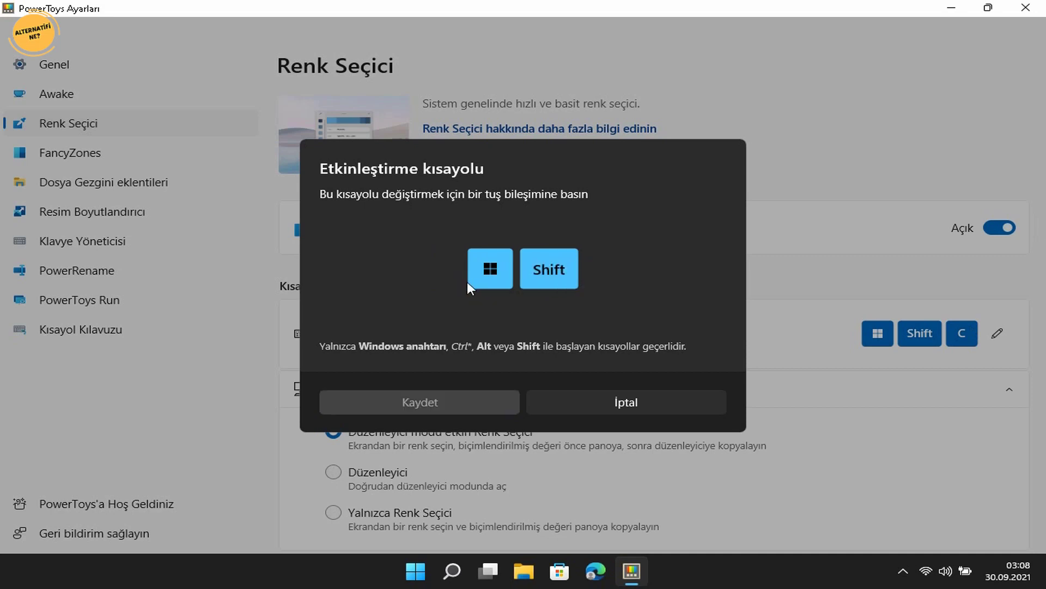
key("super+shift+c")
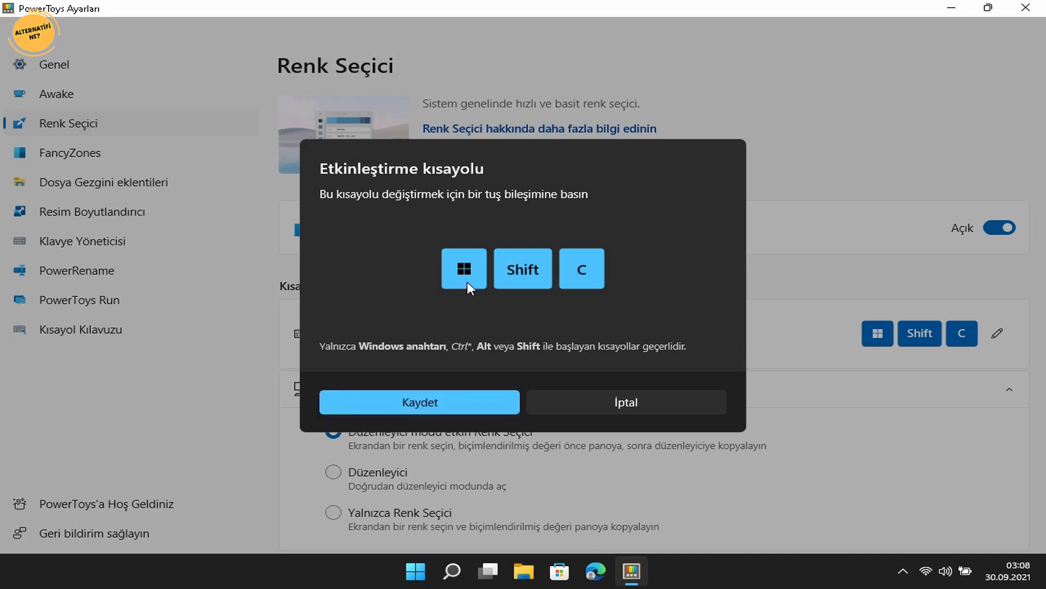
left_click(426, 407)
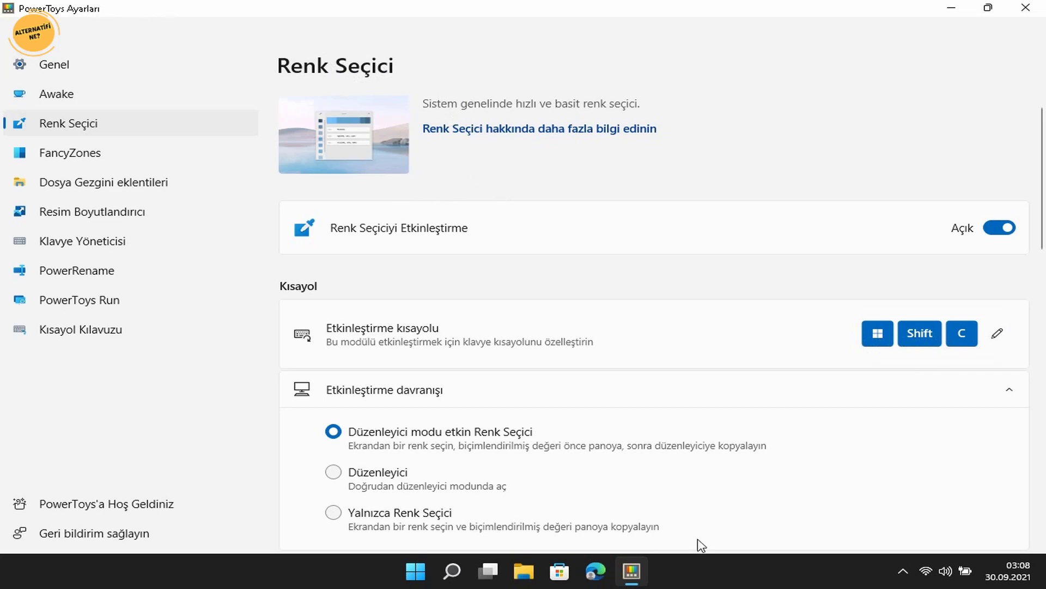
Step: Sample the blue of the Renk Seçici icon with the color picker, copy its HEX value, and disable Renk Seçici
scroll(720, 461, "down", 2)
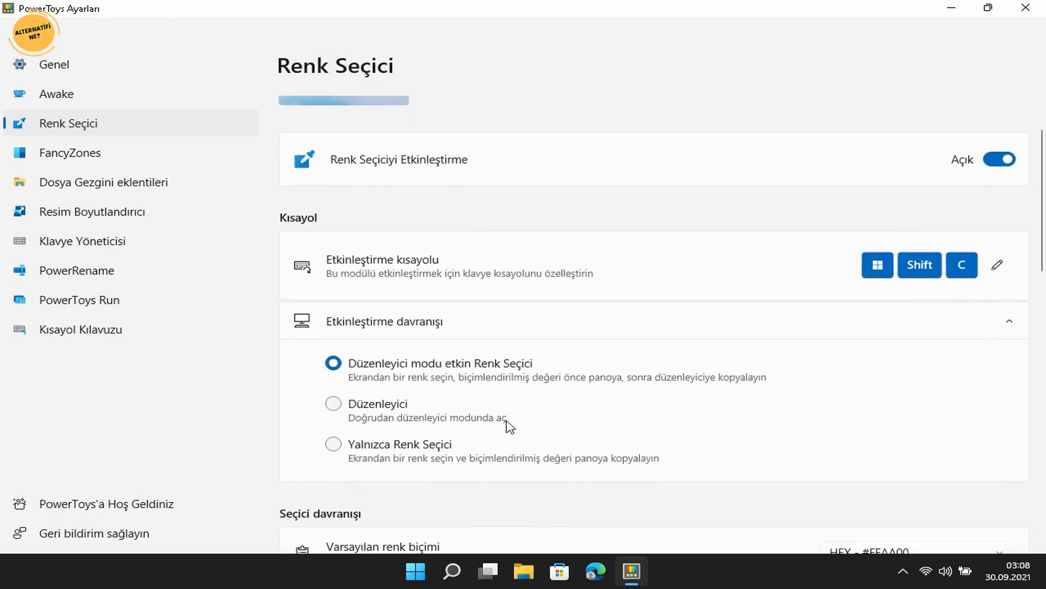
scroll(507, 367, "up", 2)
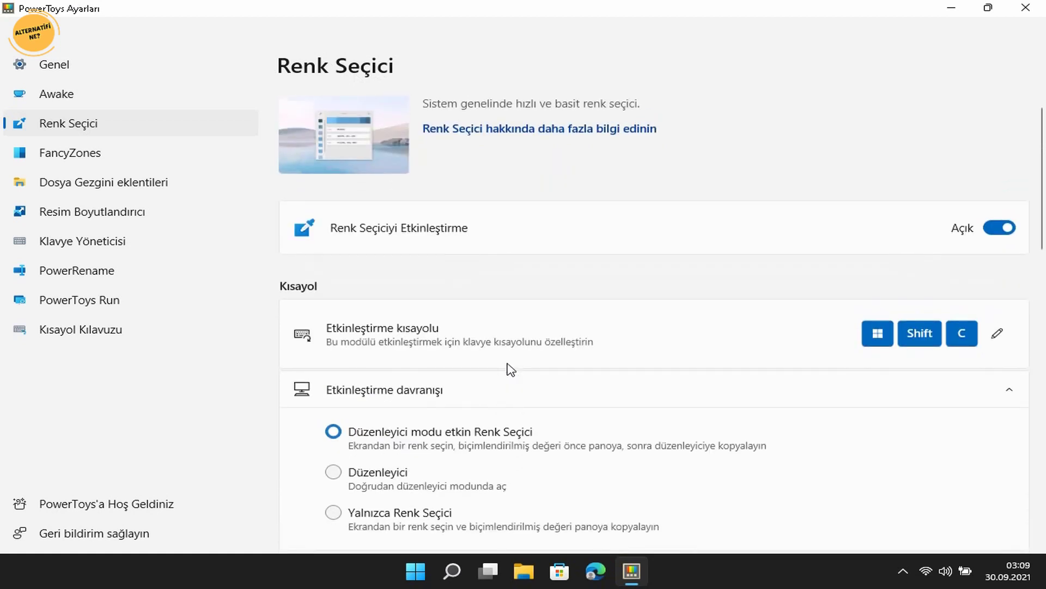
scroll(508, 368, "down", 2)
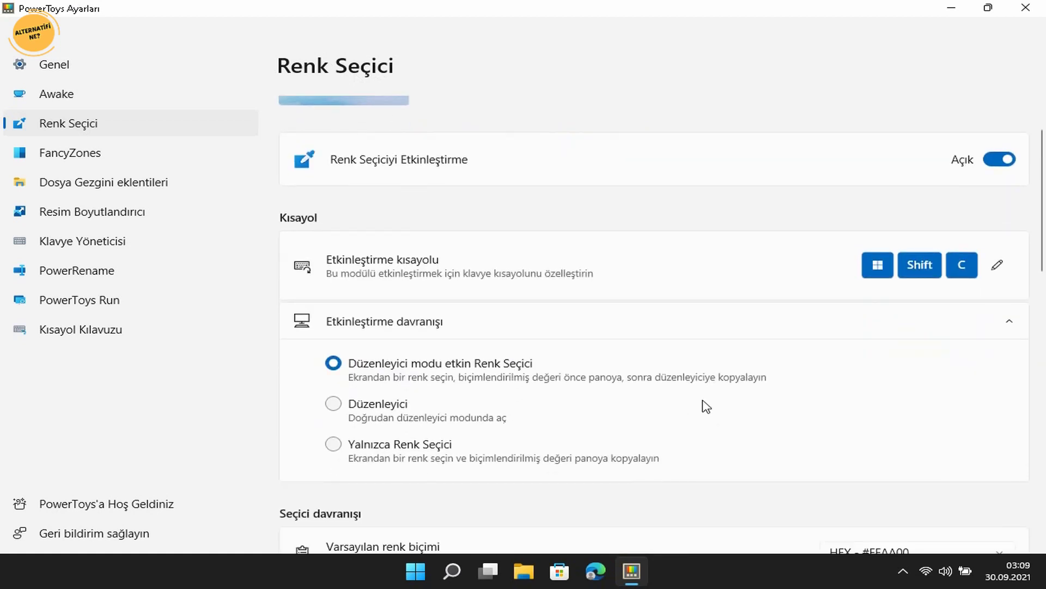
scroll(706, 407, "up", 2)
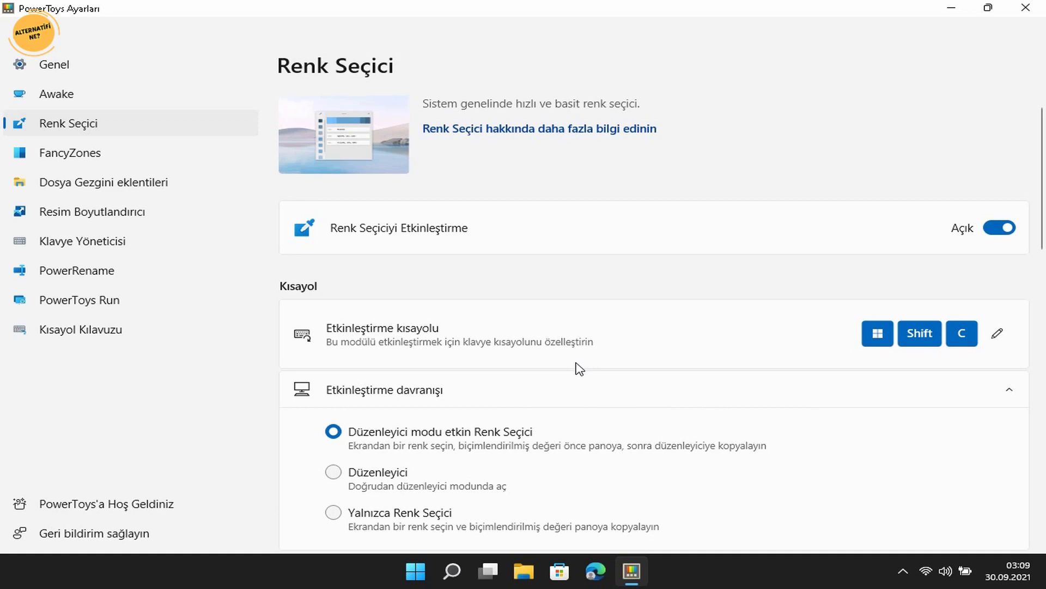
key("super+shift+c")
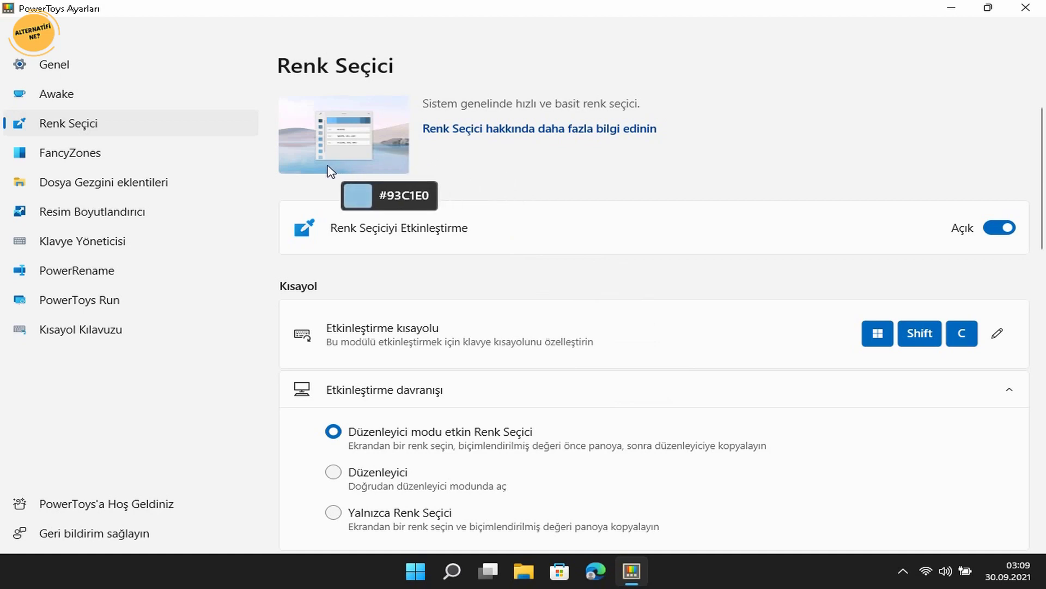
left_click(304, 238)
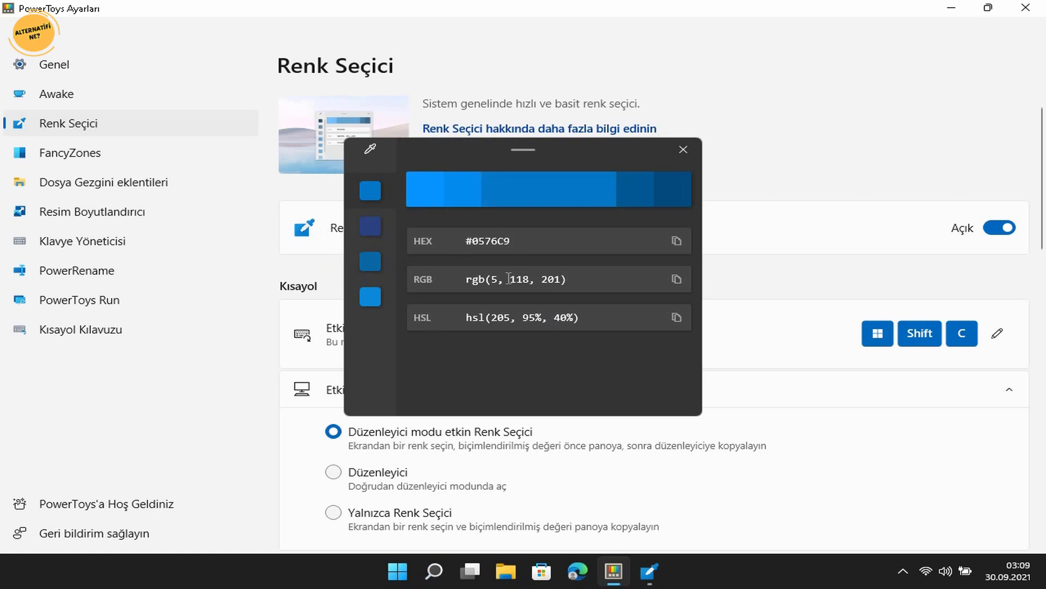
left_click(677, 240)
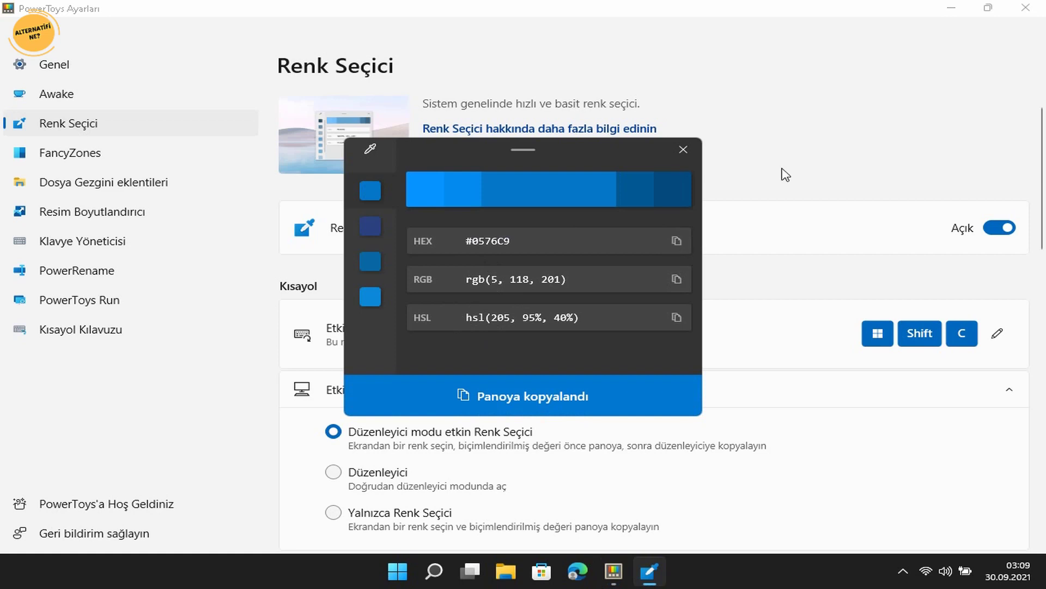
left_click(682, 155)
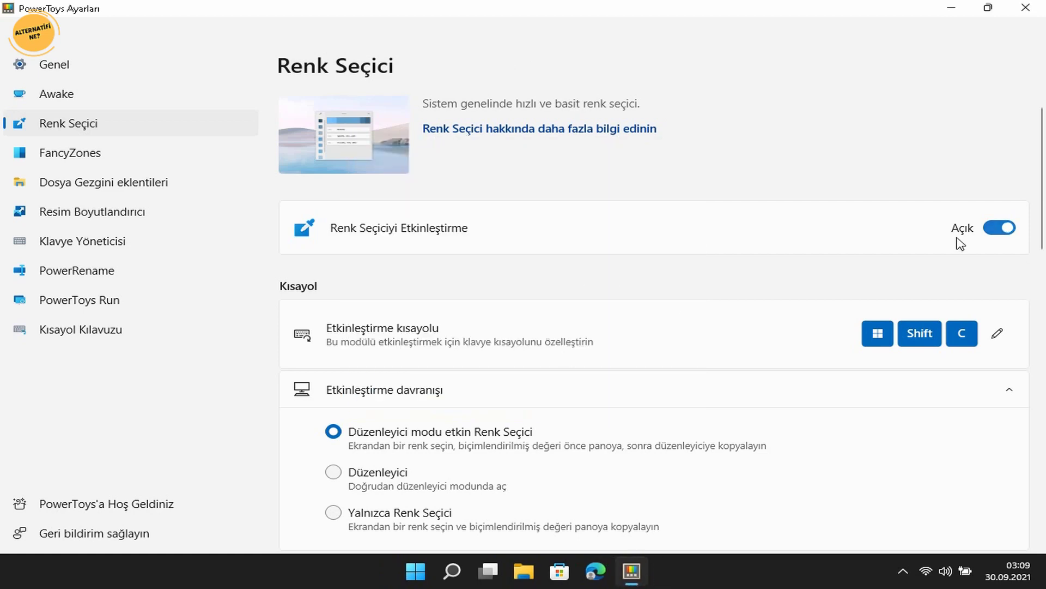
left_click(991, 230)
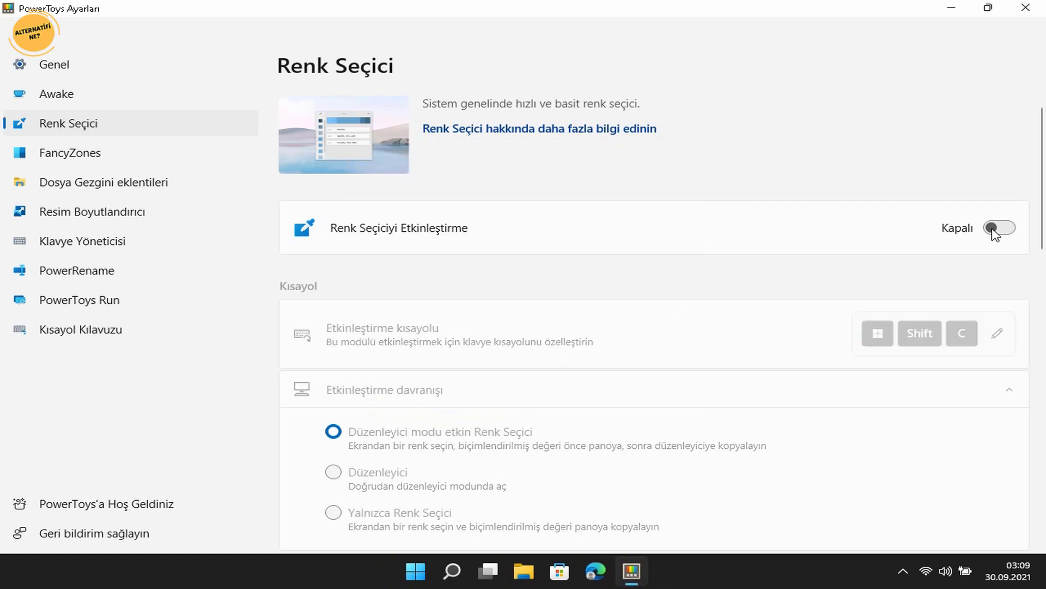
Step: Open the FancyZones settings and switch FancyZones off and back on
left_click(66, 155)
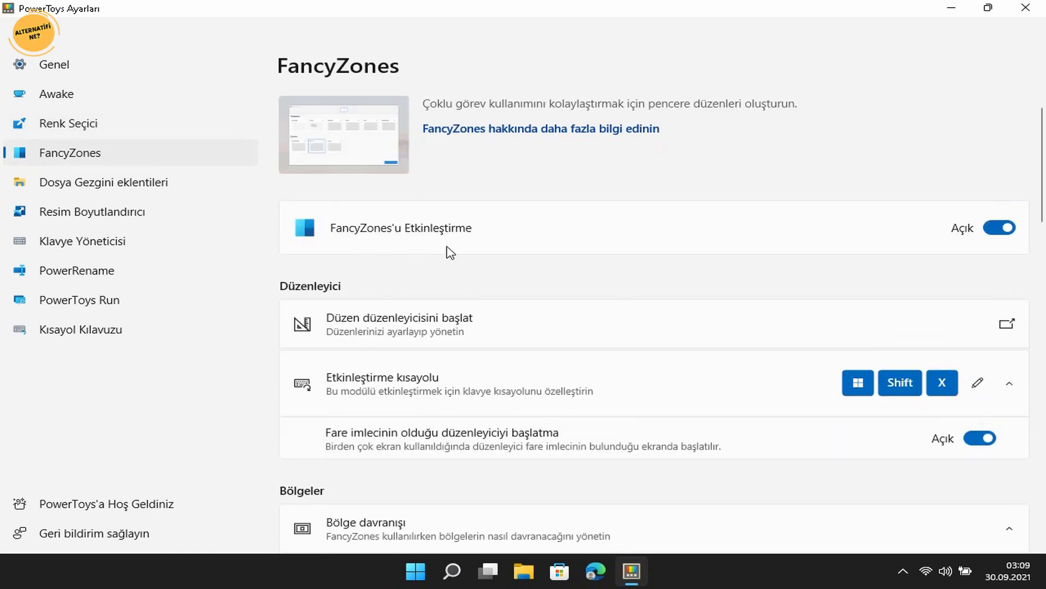
left_click(1002, 232)
left_click(1010, 234)
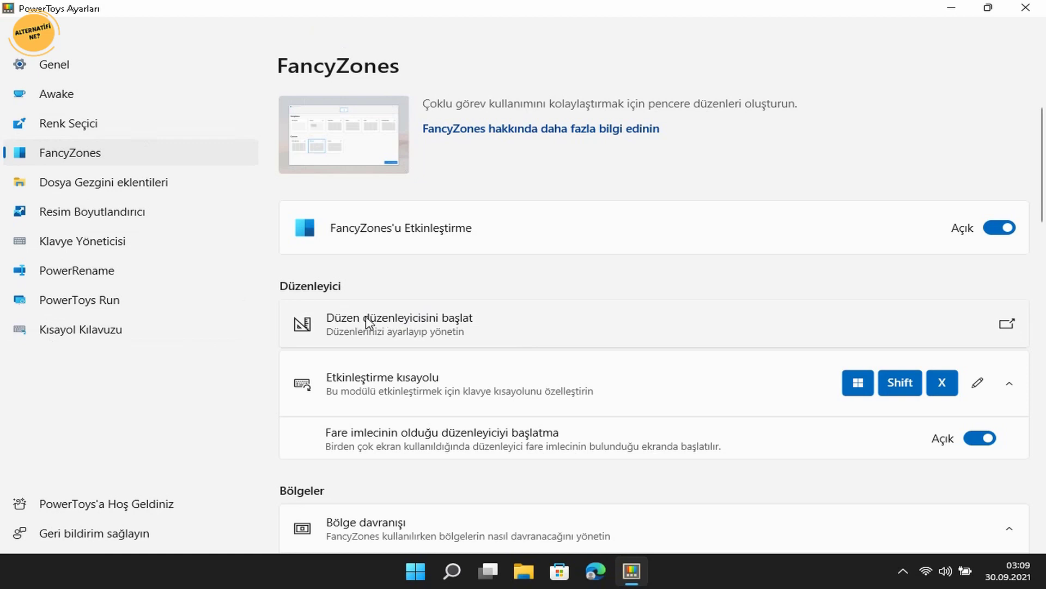
Step: Apply the Öncelik Kılavuzu template in the FancyZones layout editor and save Win+Shift+X as the editor's activation shortcut
left_click(480, 325)
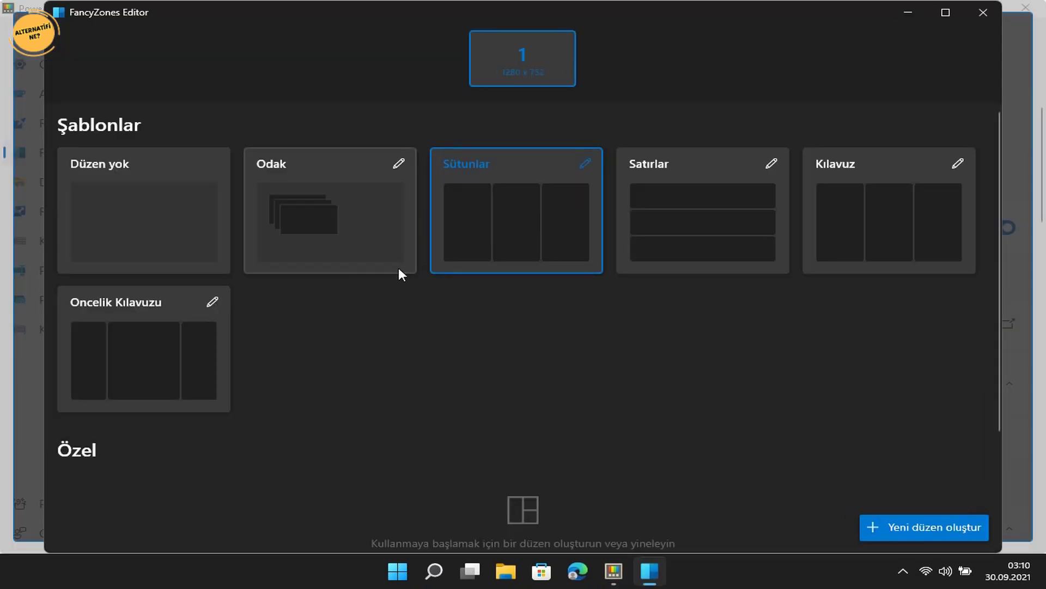
left_click(162, 353)
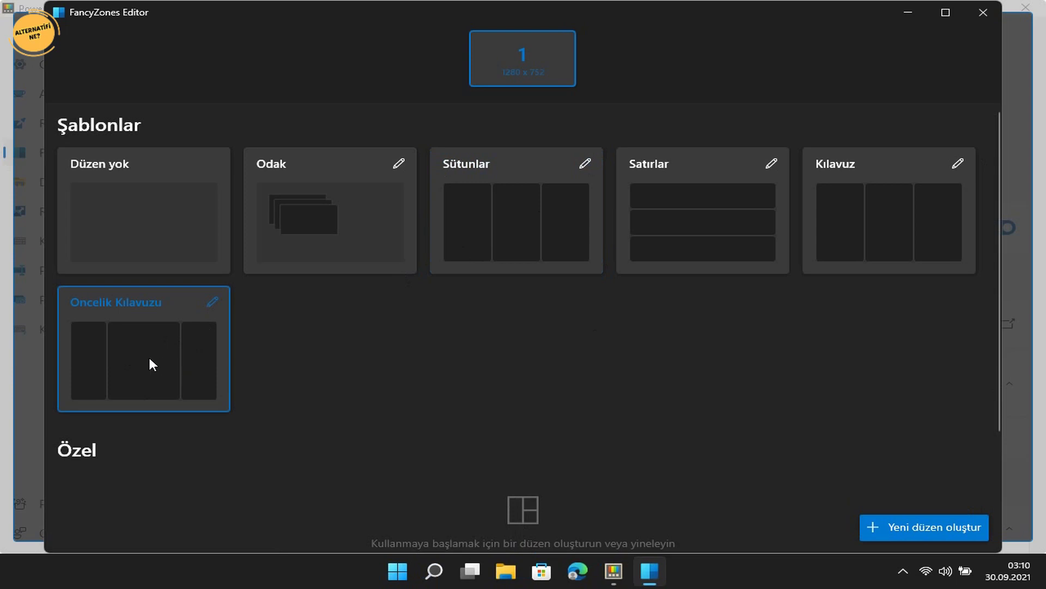
left_click(982, 13)
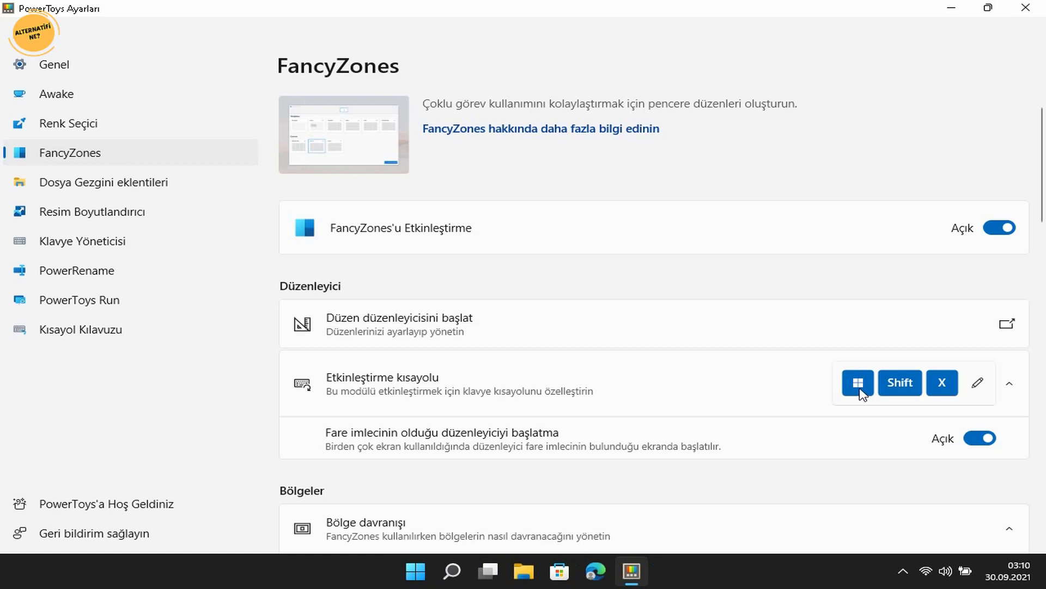
left_click(978, 384)
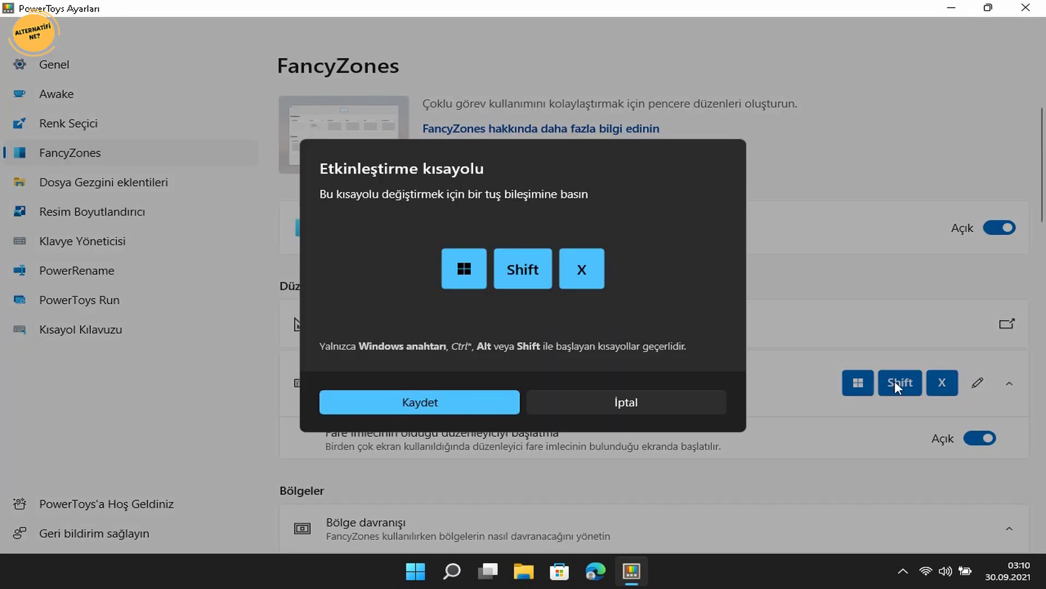
left_click(510, 412)
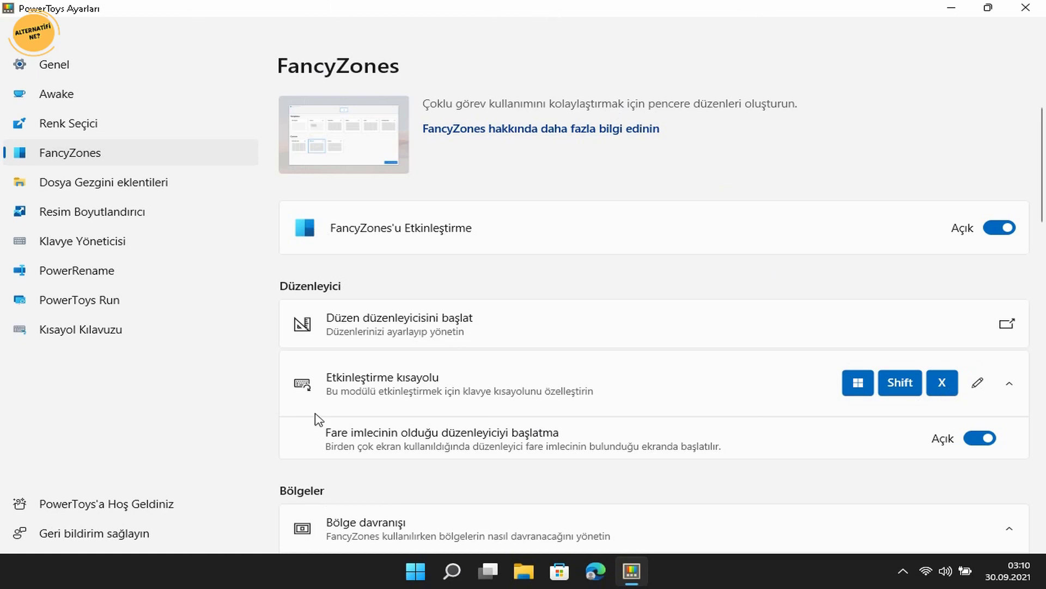
Step: Turn off the FancyZones zone options for holding Shift while dragging, using a non-primary mouse button, and showing zones on all monitors
scroll(480, 415, "down", 5)
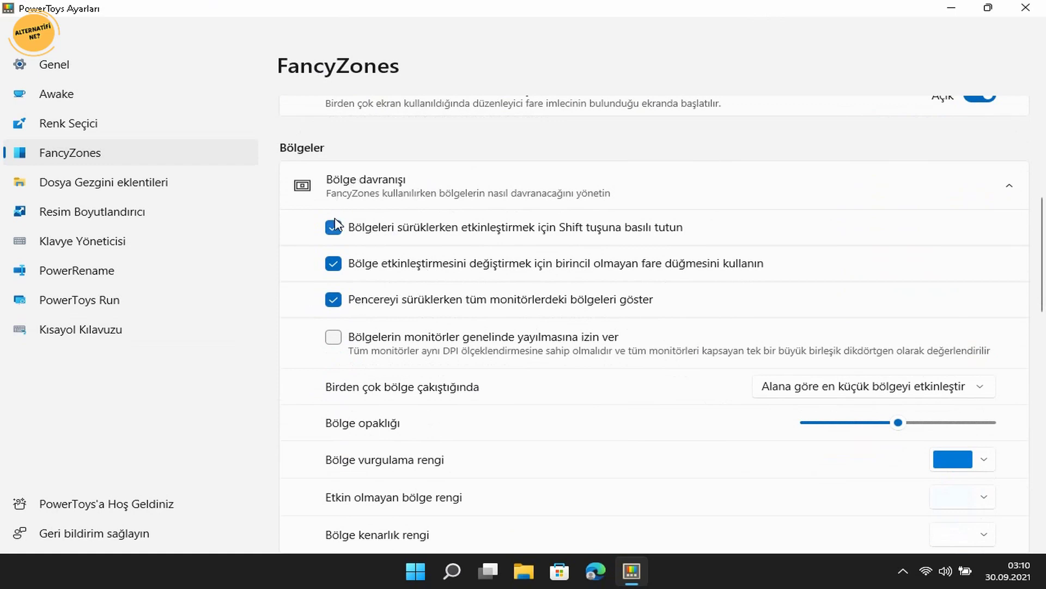
left_click(333, 263)
left_click(333, 300)
left_click(332, 228)
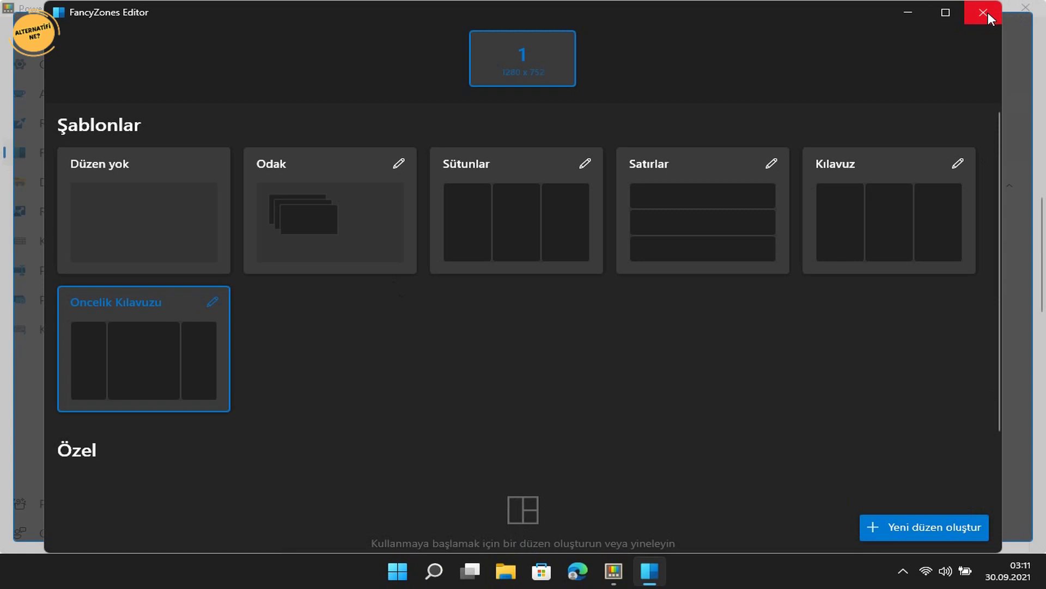
Step: Minimize and restore the FancyZones layout editor, and close it
left_click(912, 11)
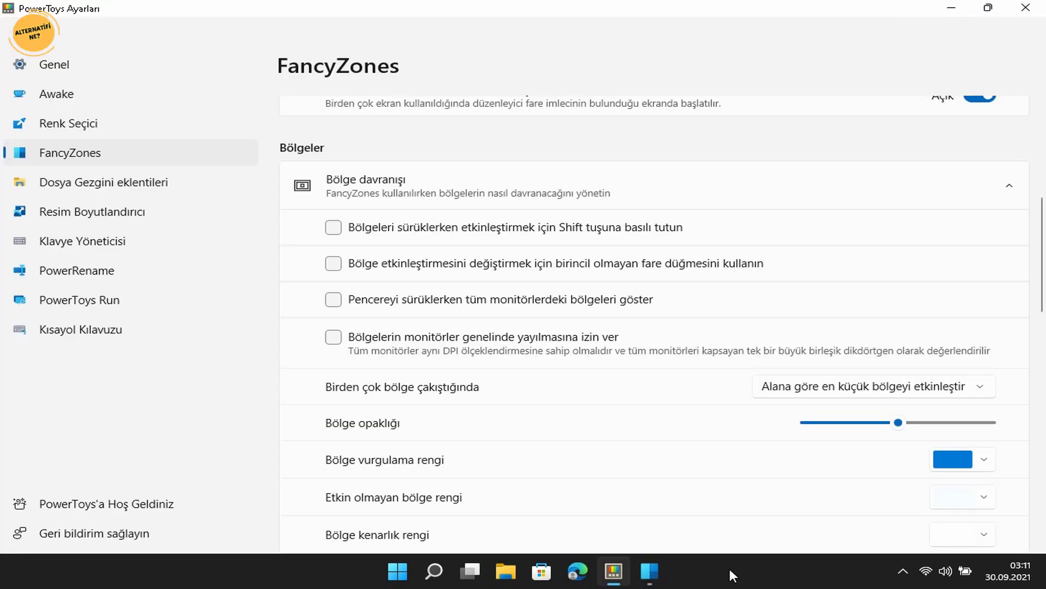
left_click(664, 570)
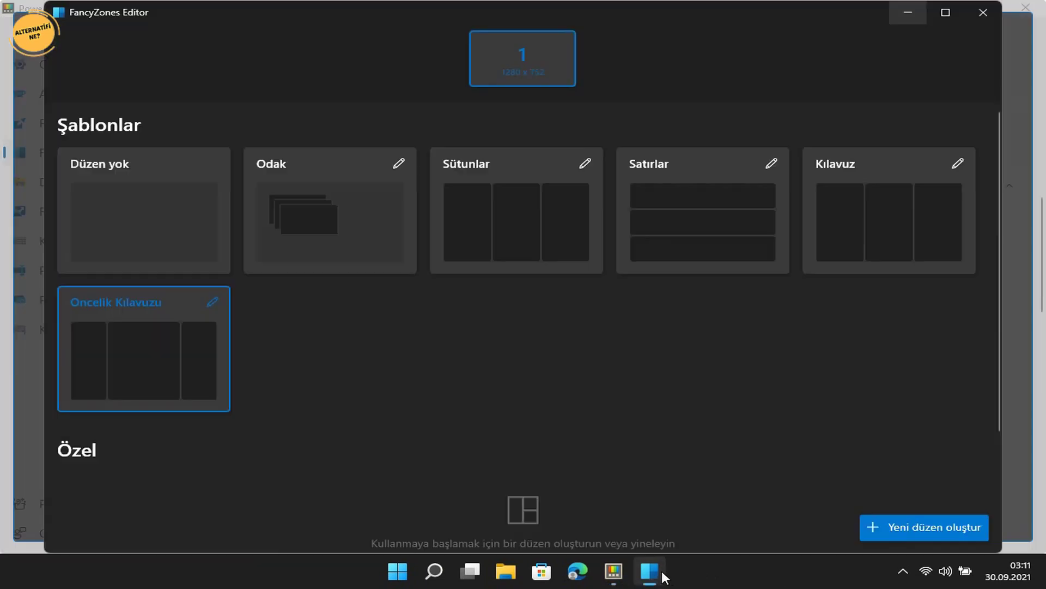
left_click(981, 26)
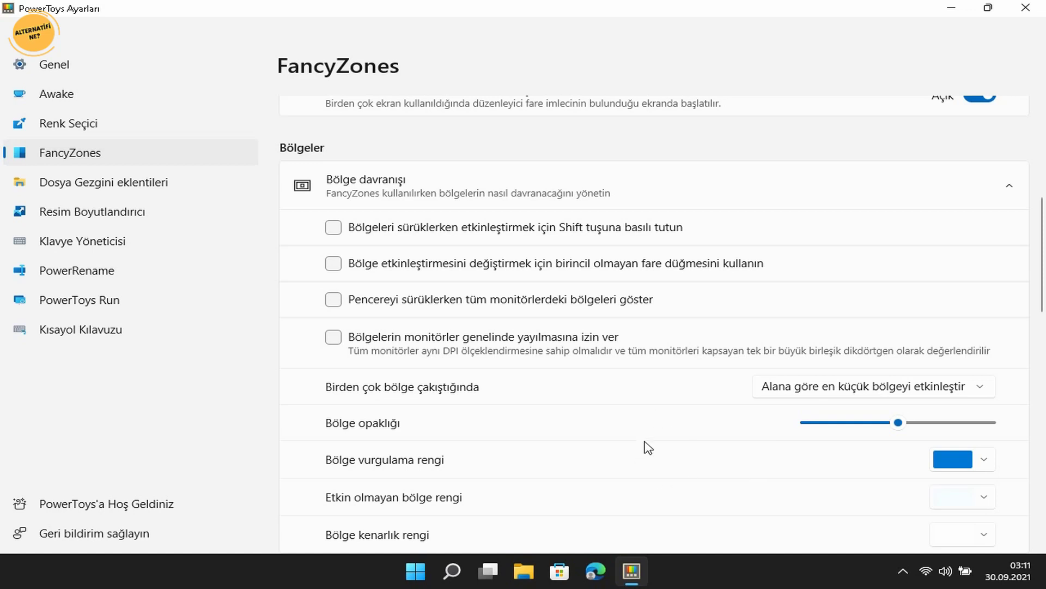
Step: Review the remaining FancyZones settings for zone appearance, window behavior and the Windows Snap override
scroll(561, 311, "down", 2)
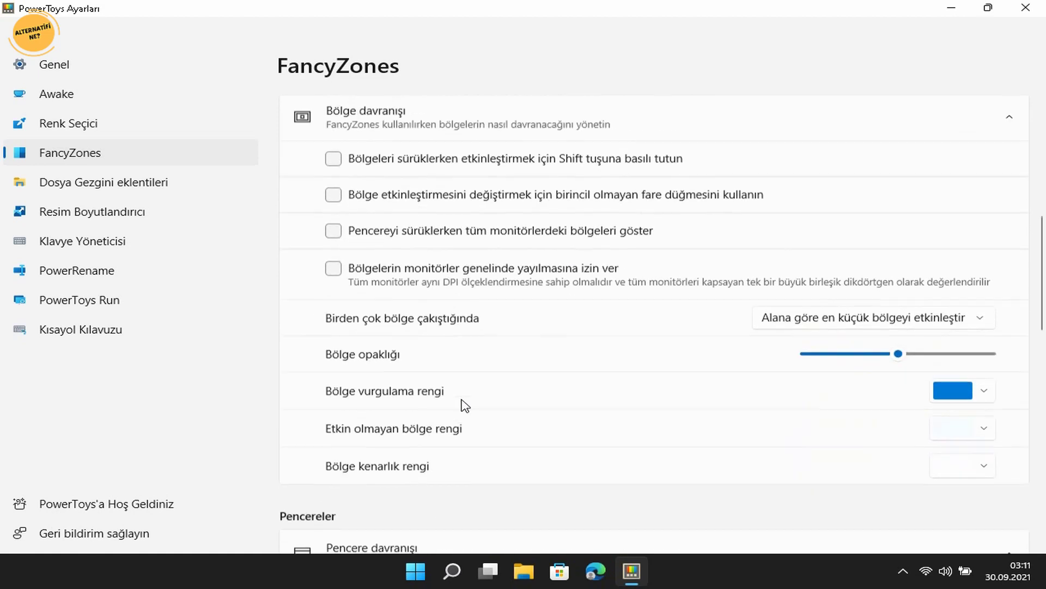
scroll(462, 404, "down", 2)
scroll(466, 406, "down", 8)
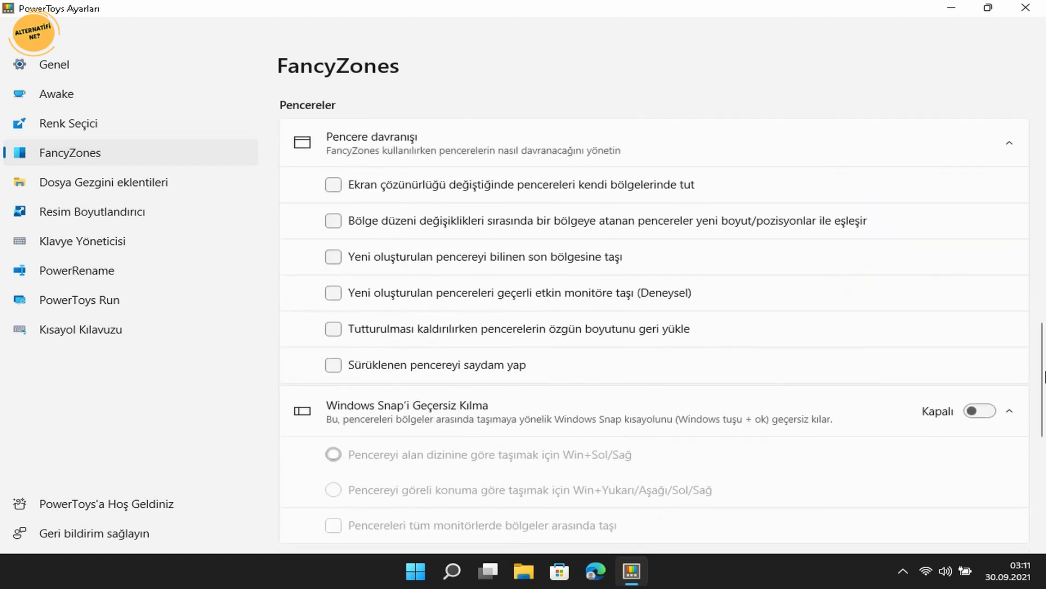
Step: Open the Dosya Gezgini eklentileri settings and review the preview pane and icon preview options
left_click(60, 183)
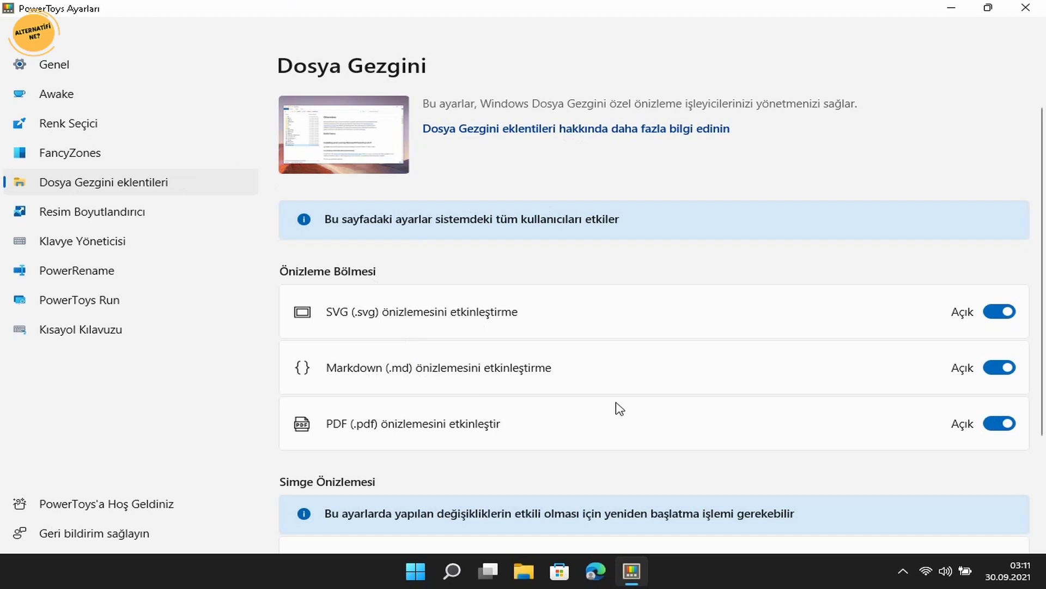
scroll(450, 433, "down", 3)
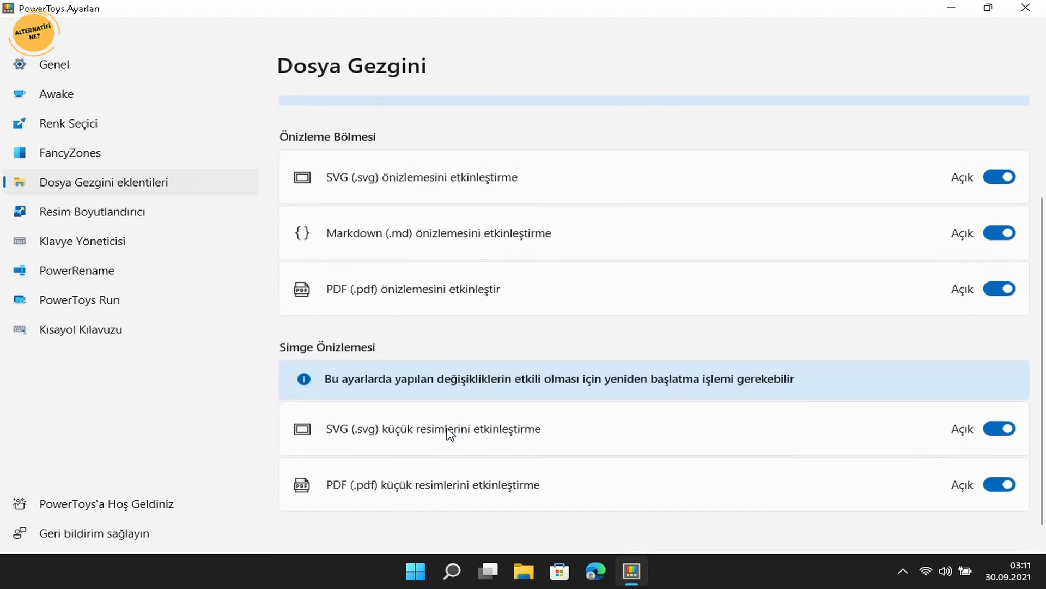
scroll(449, 434, "up", 3)
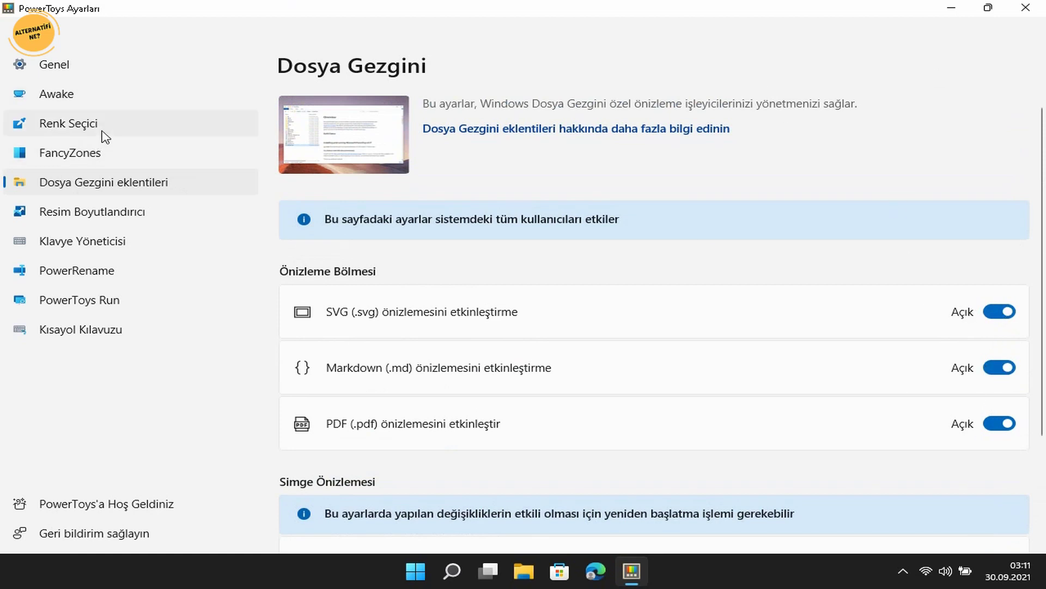
Step: Review the Resim Boyutlandırıcı size presets, restore the settings window to a smaller size, and open the Klavye Yöneticisi settings
left_click(103, 213)
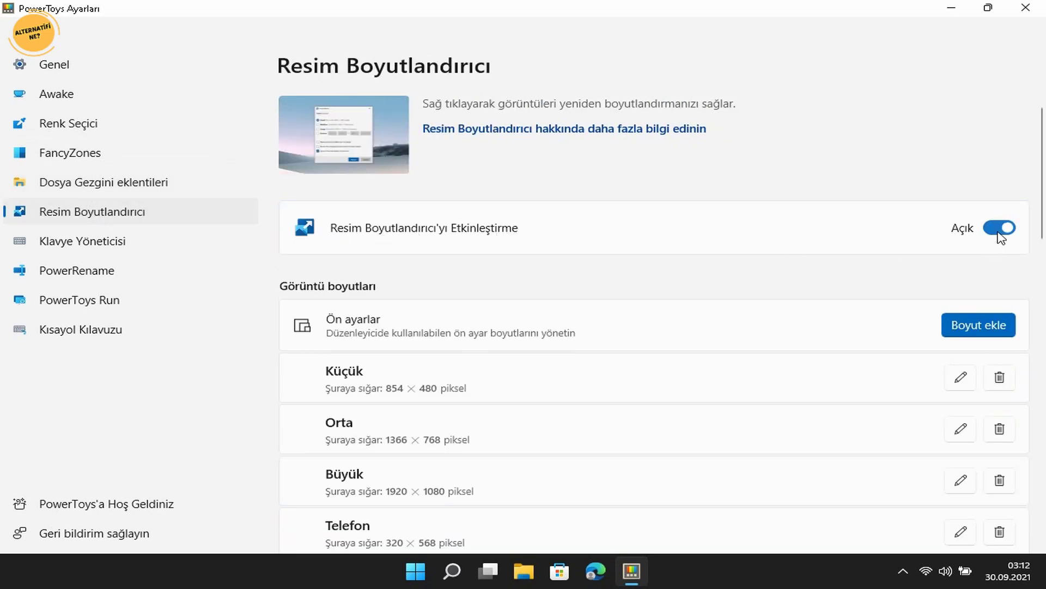
scroll(482, 406, "down", 1)
scroll(453, 470, "down", 1)
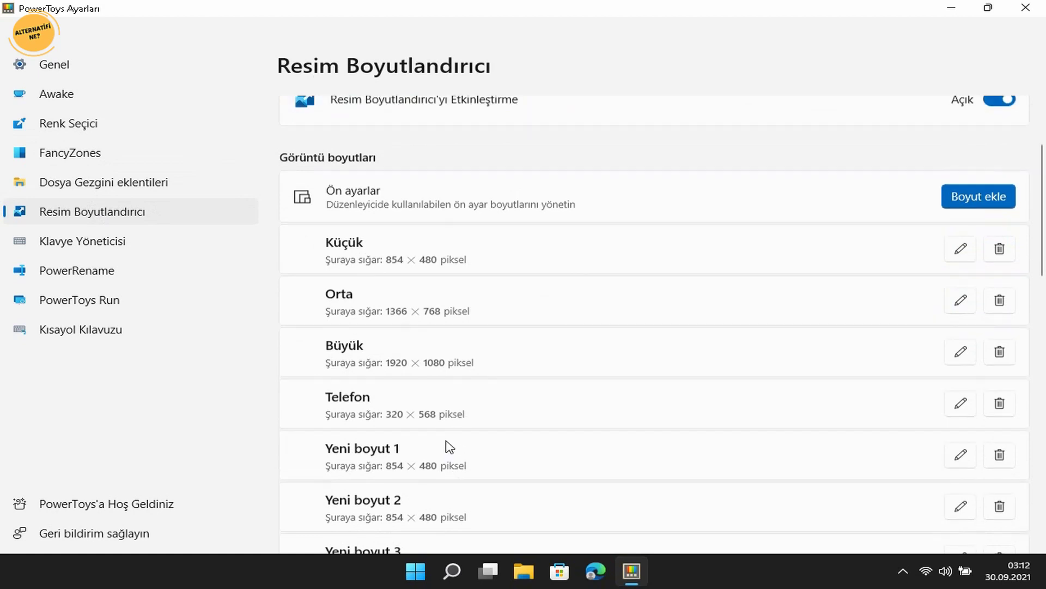
scroll(449, 447, "down", 6)
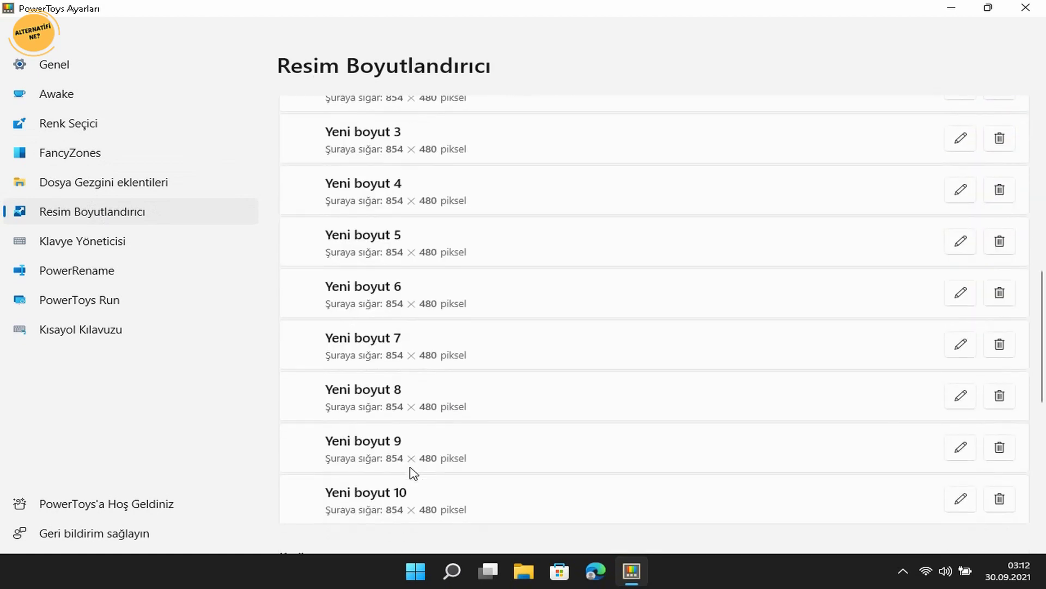
scroll(417, 467, "up", 6)
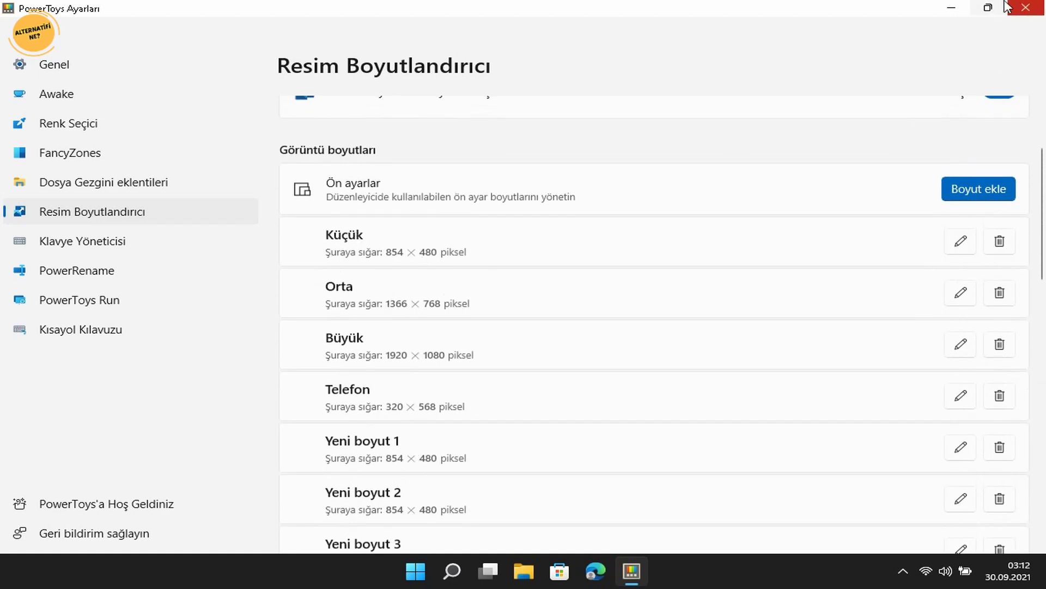
left_click(987, 8)
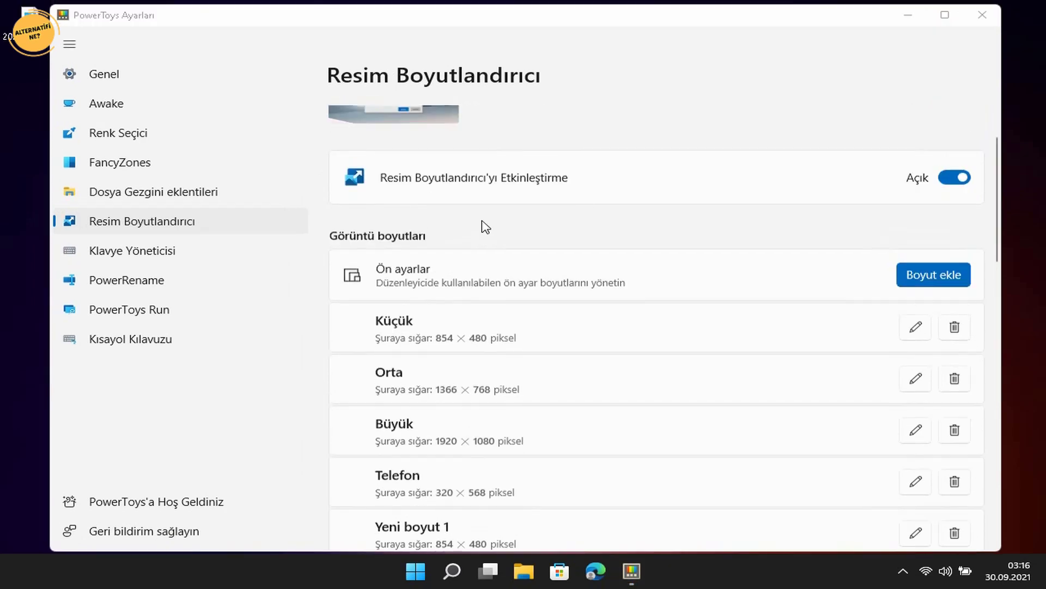
scroll(485, 226, "up", 2)
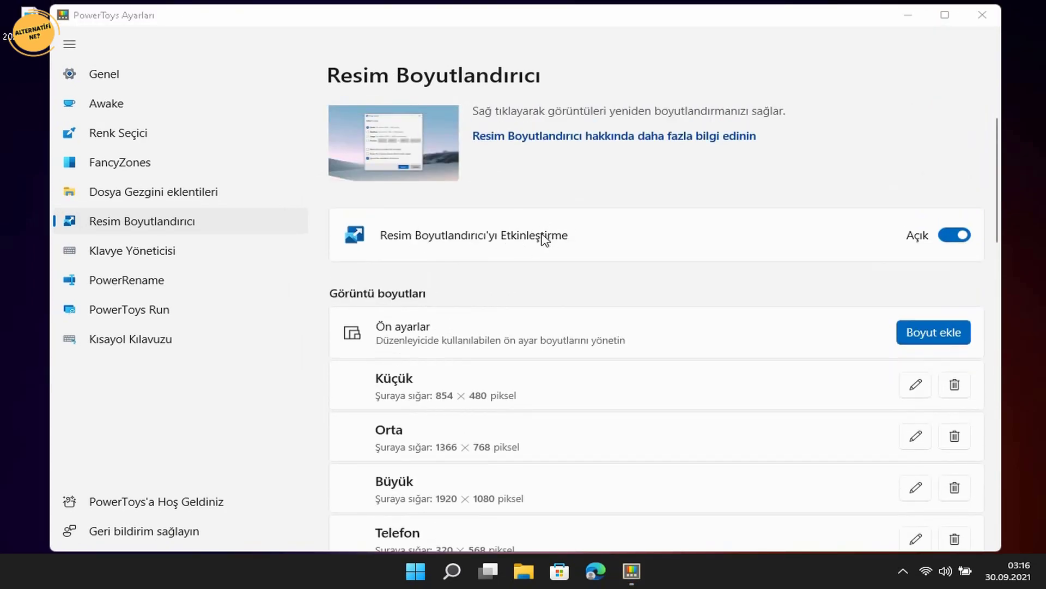
left_click(166, 258)
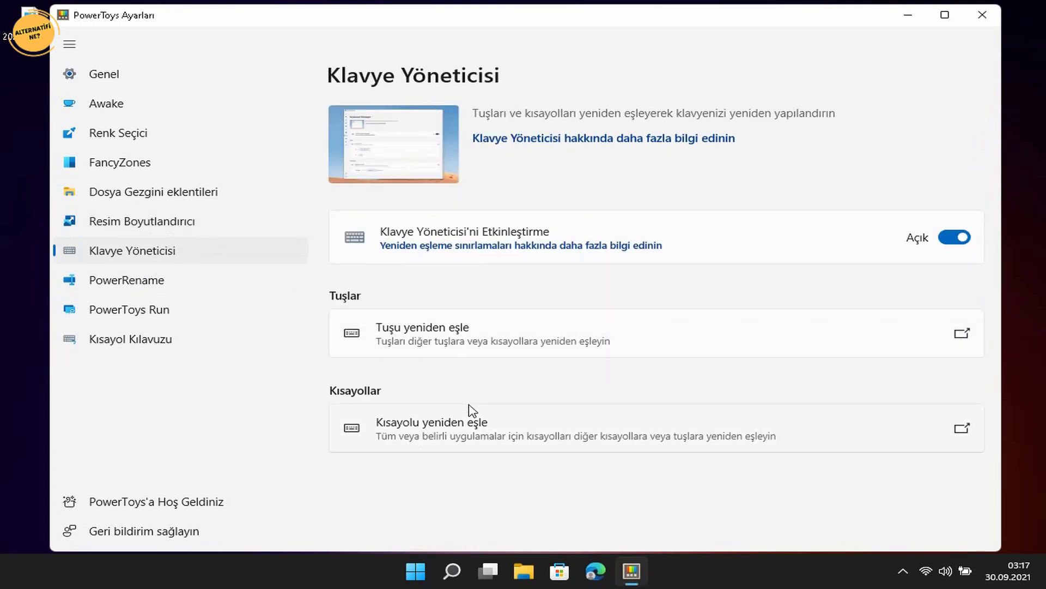
Step: Enable PowerRename and review its shell integration and autocomplete options
left_click(148, 281)
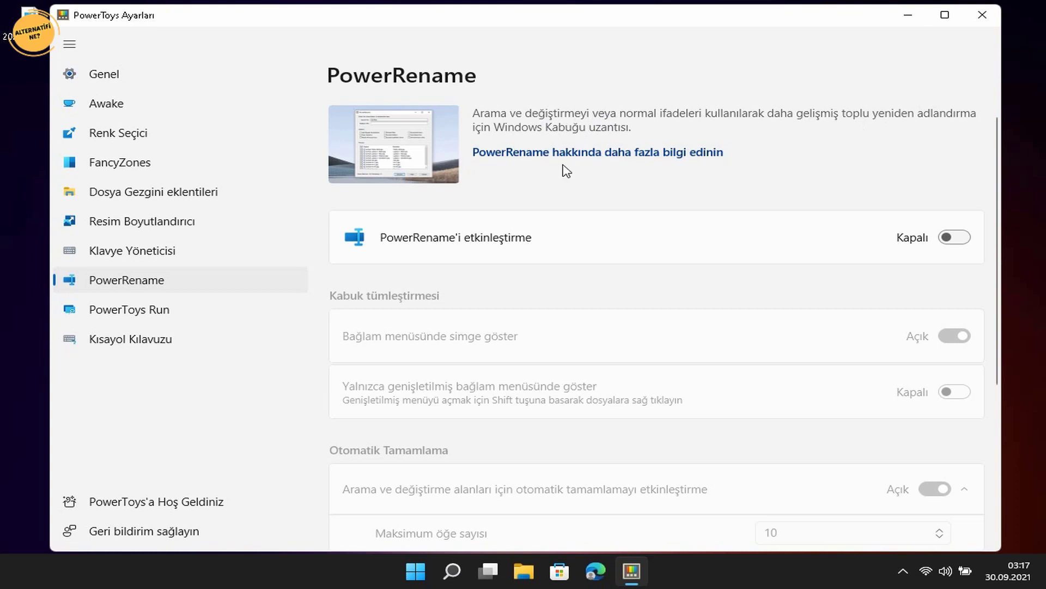
left_click(952, 238)
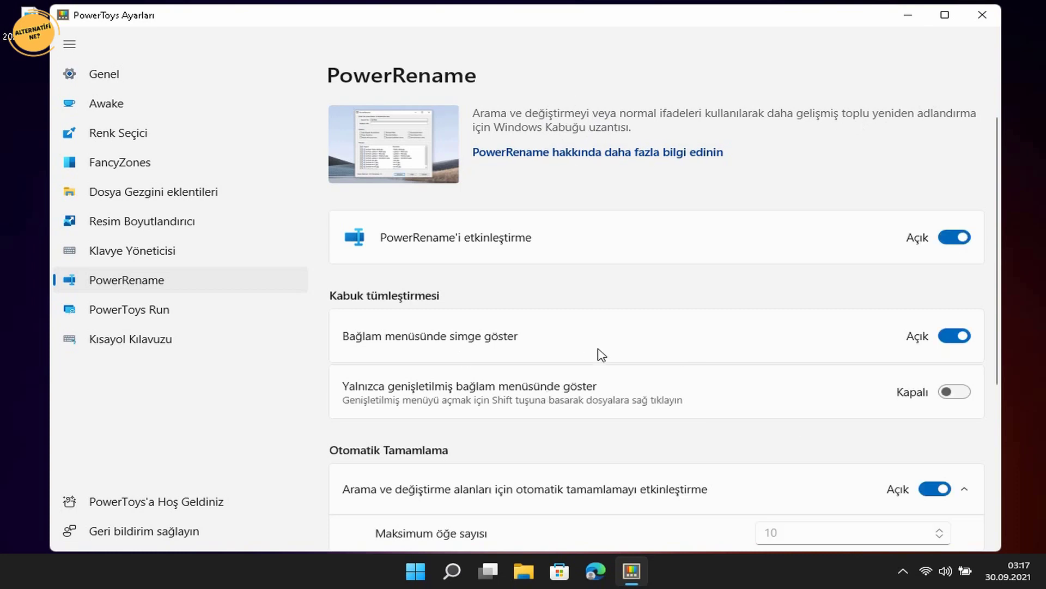
scroll(602, 355, "down", 2)
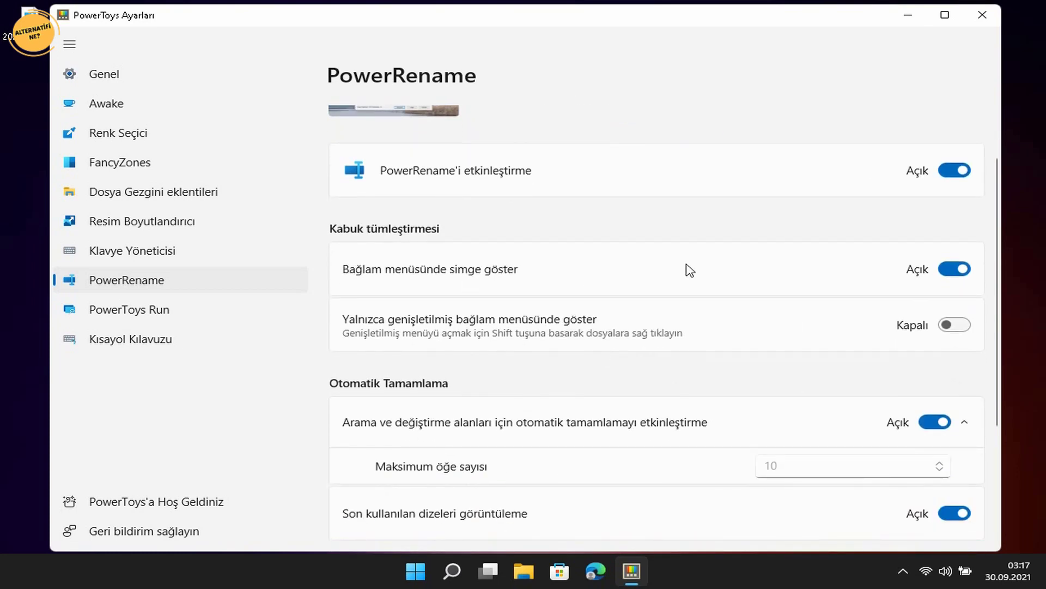
Step: Enable PowerToys Run and save Alt+Shift+Space as its activation shortcut
left_click(162, 312)
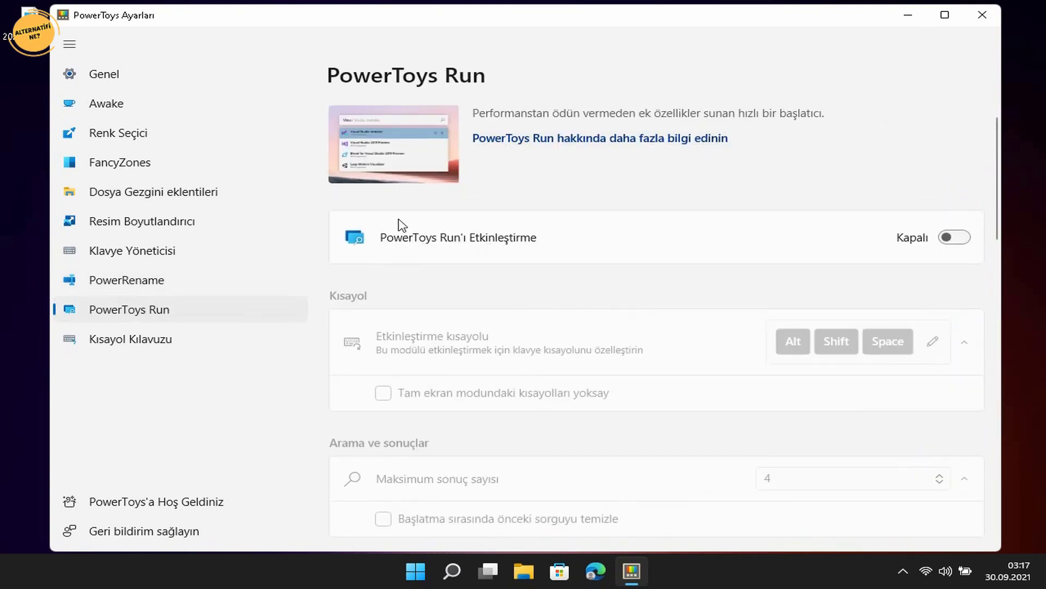
left_click(969, 238)
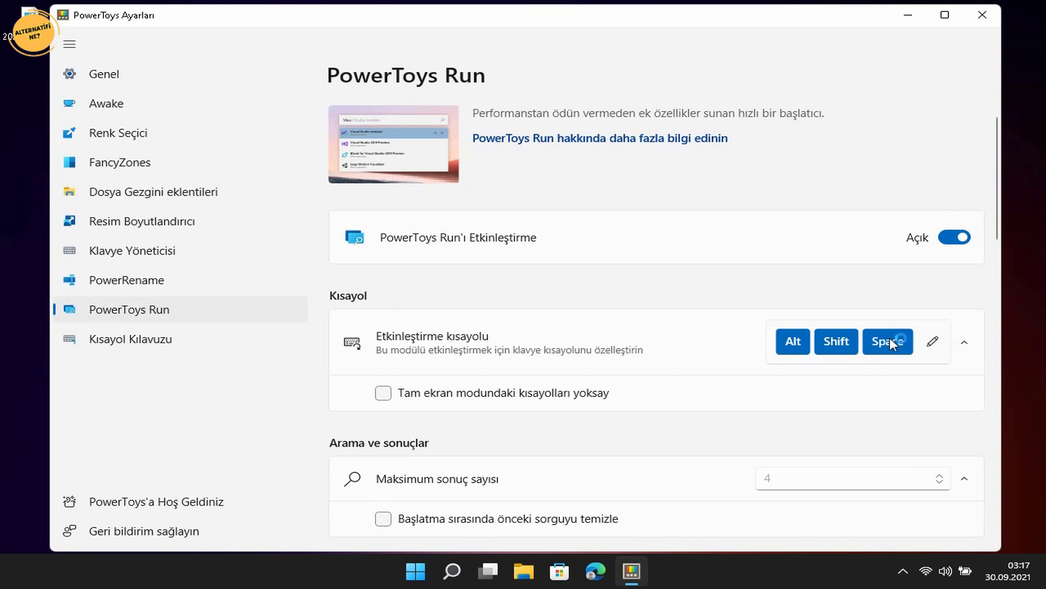
left_click(931, 343)
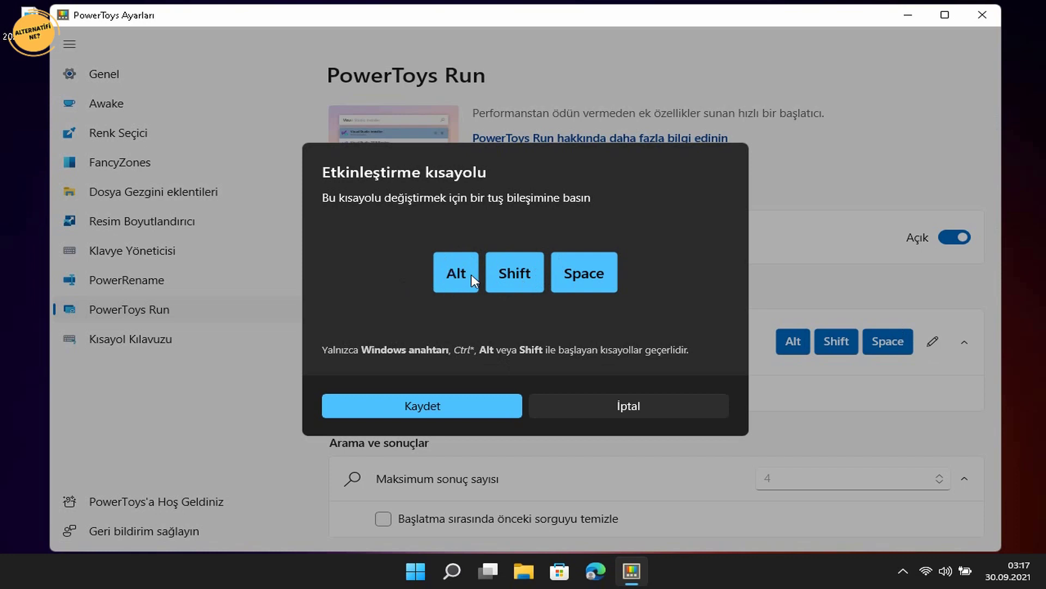
left_click(439, 405)
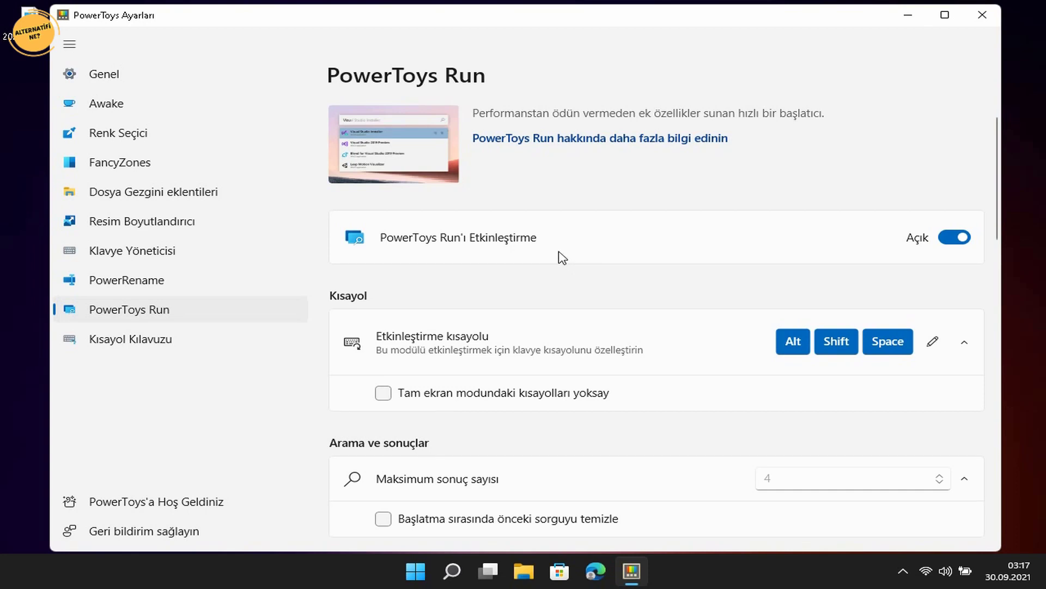
Step: Bring up the PowerToys Run launcher and search for edge
key("alt+shift+space")
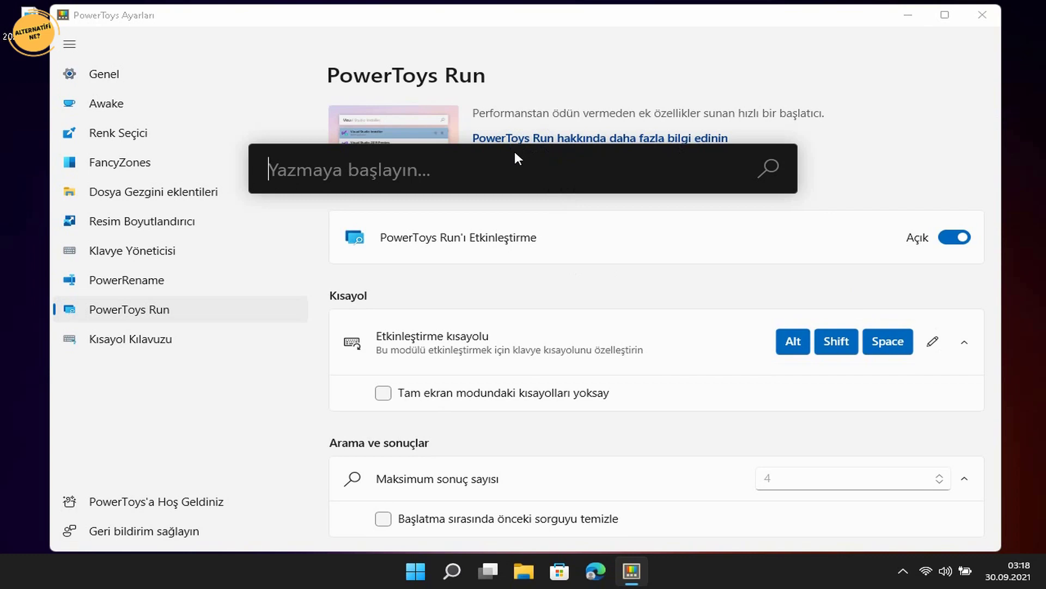
type("w")
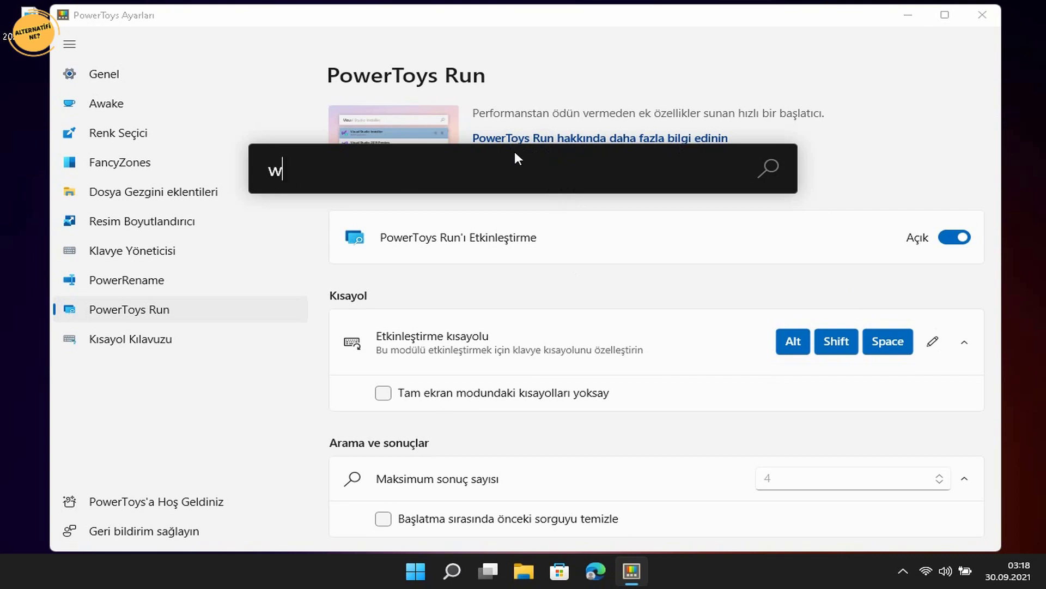
type("dge")
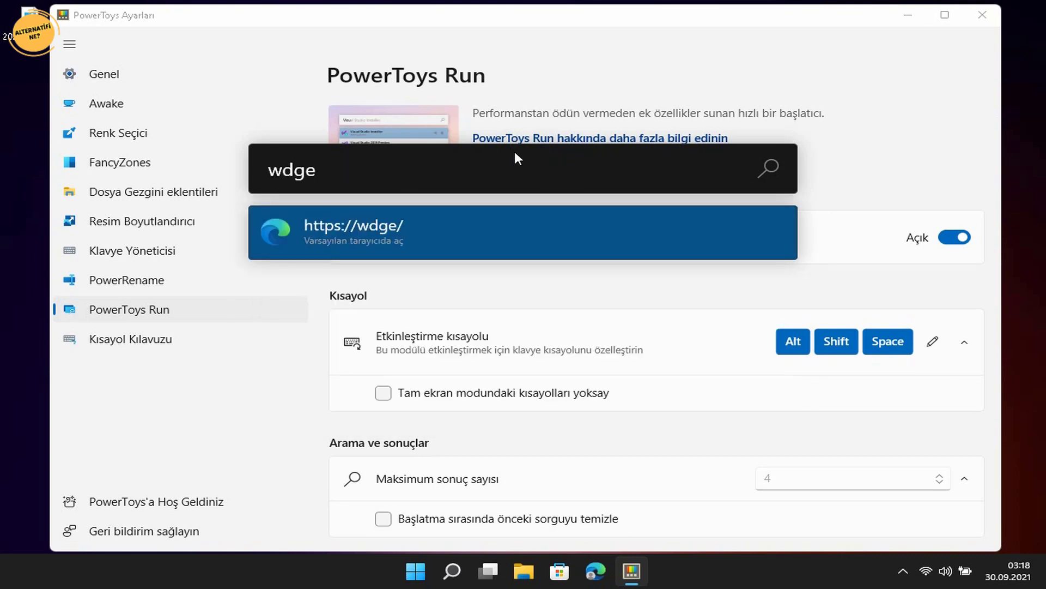
key("BackSpace")
key("BackSpace")
key("BackSpace")
key("BackSpace")
type("edge")
Step: Minimize the PowerToys Ayarları window, bring it back, and minimize it again to show the desktop
left_click(909, 15)
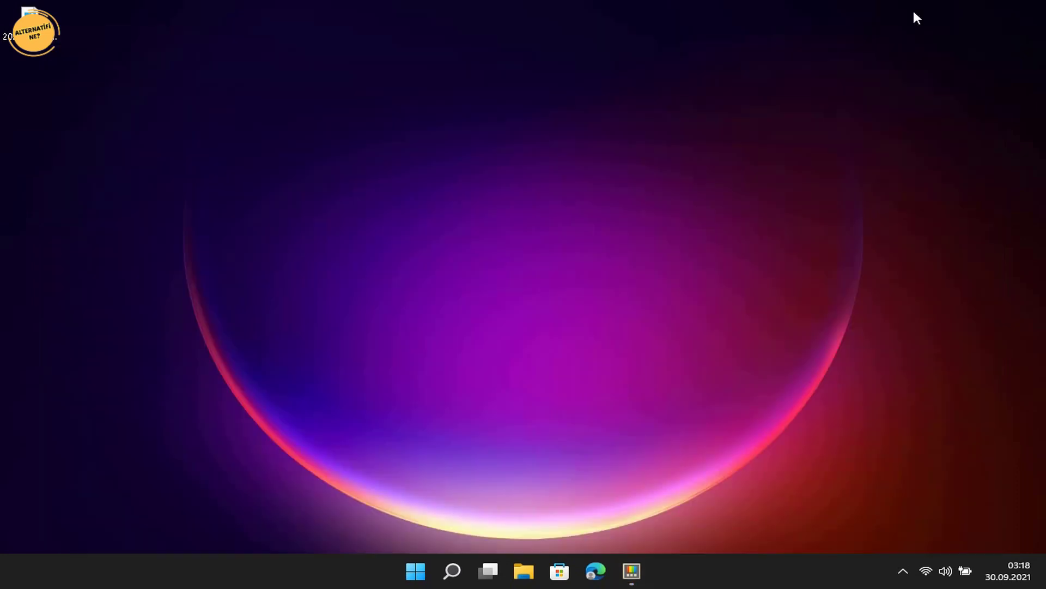
left_click(632, 571)
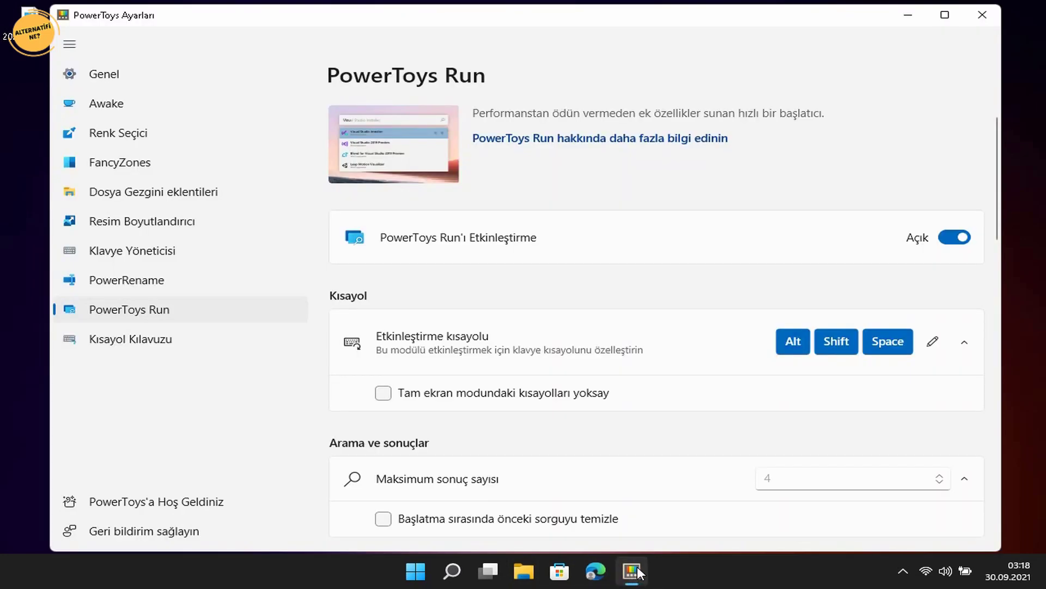
left_click(911, 15)
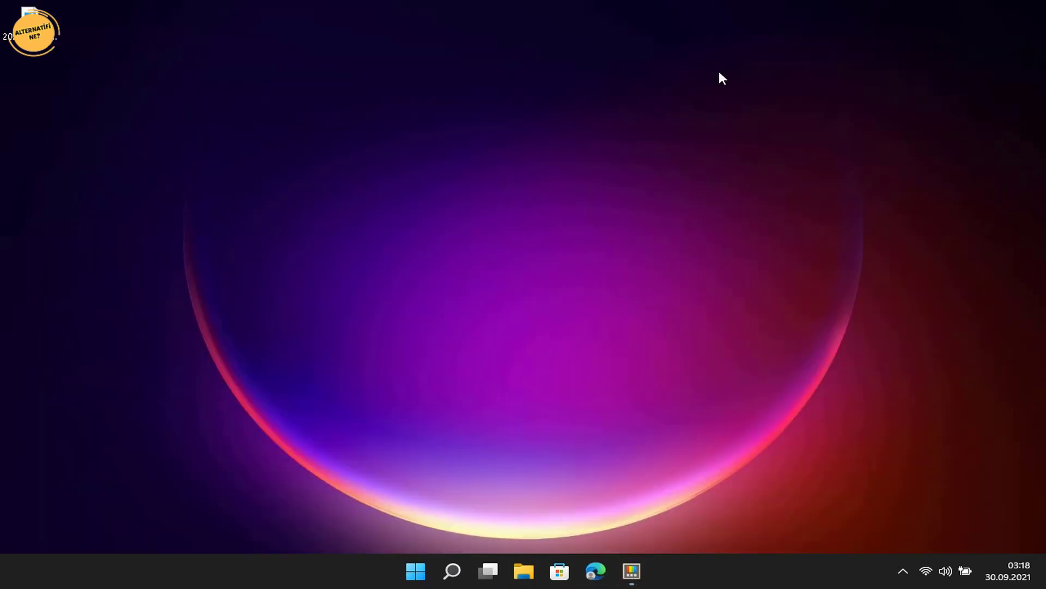
Step: Search PowerToys Run for alter, open the Alternatifi Ne folder from the results, and close its window
key("alt+space")
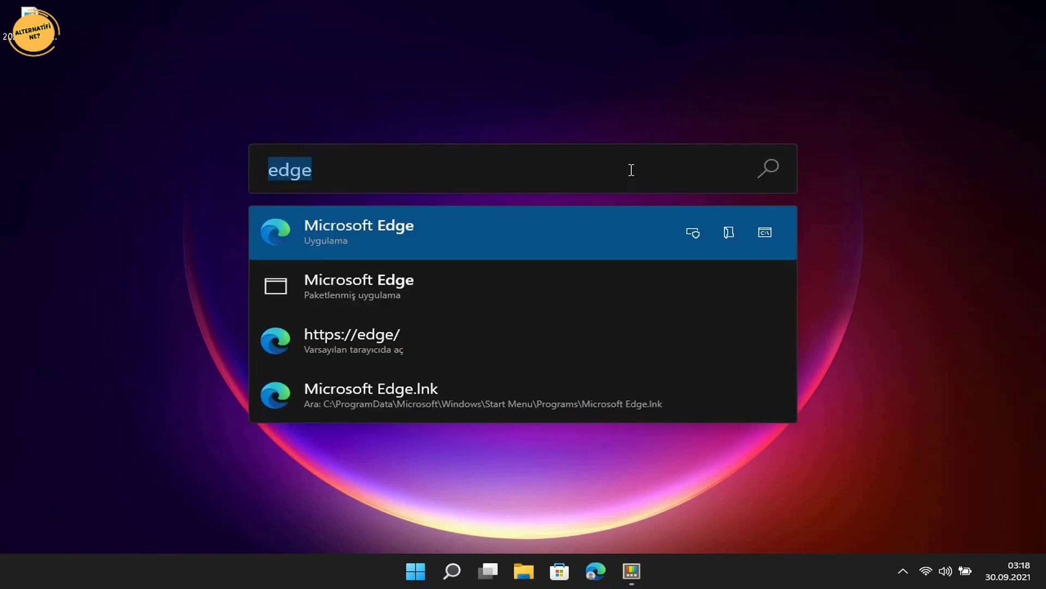
key("BackSpace")
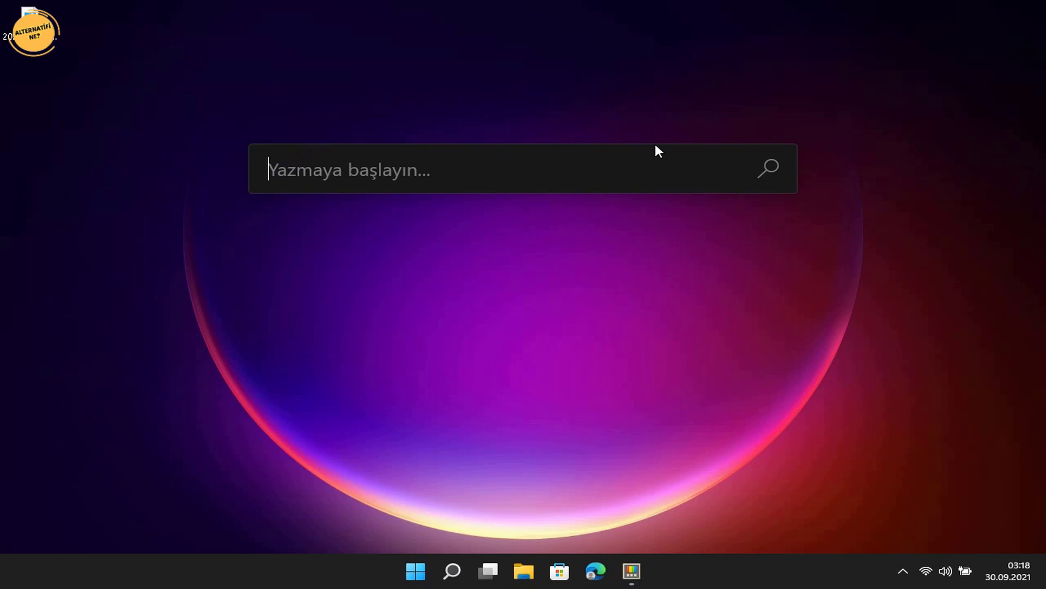
type("alter")
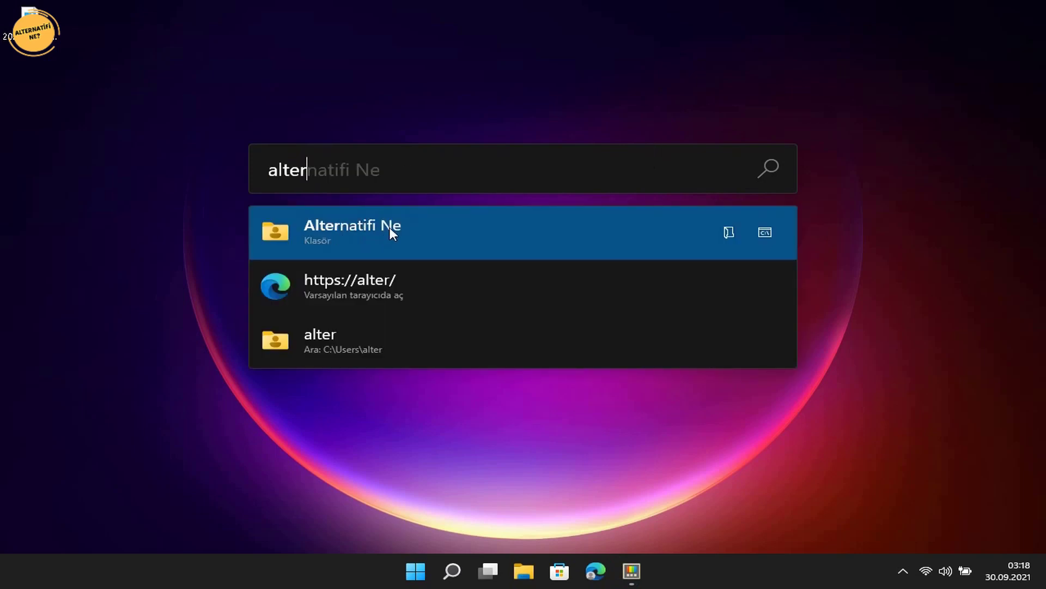
left_click(390, 227)
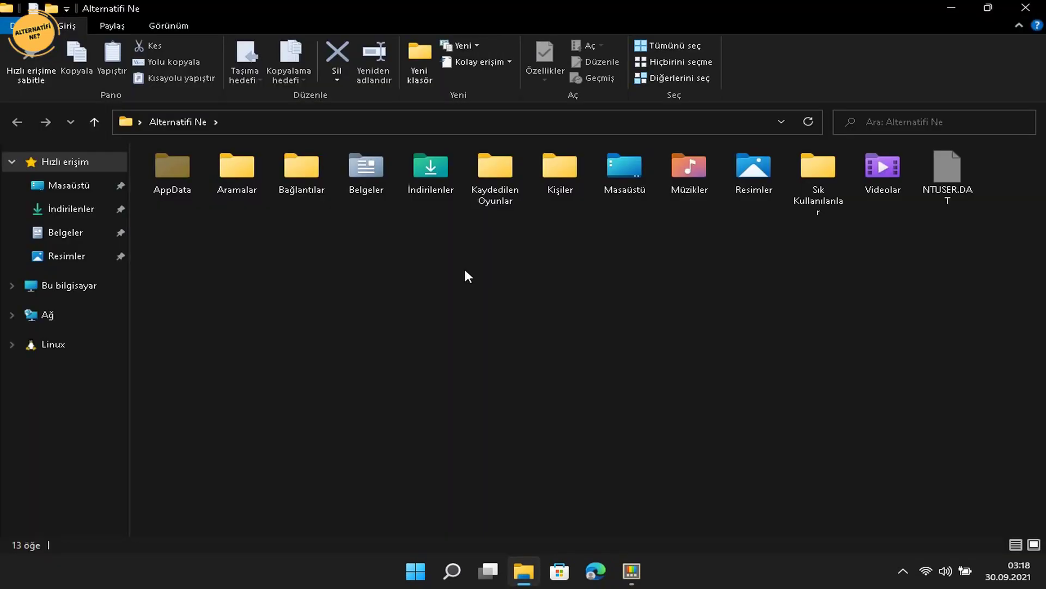
left_click(1025, 7)
Step: Bring back PowerToys Ayarları, review the Kısayol Kılavuzu shortcut and appearance options, and close the settings window
left_click(630, 577)
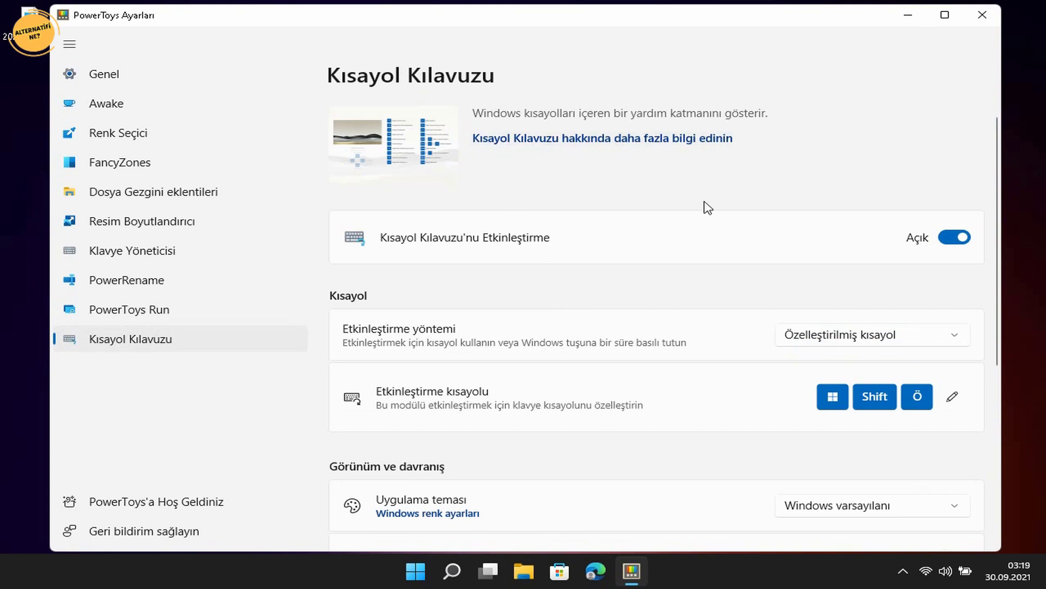
scroll(708, 208, "down", 5)
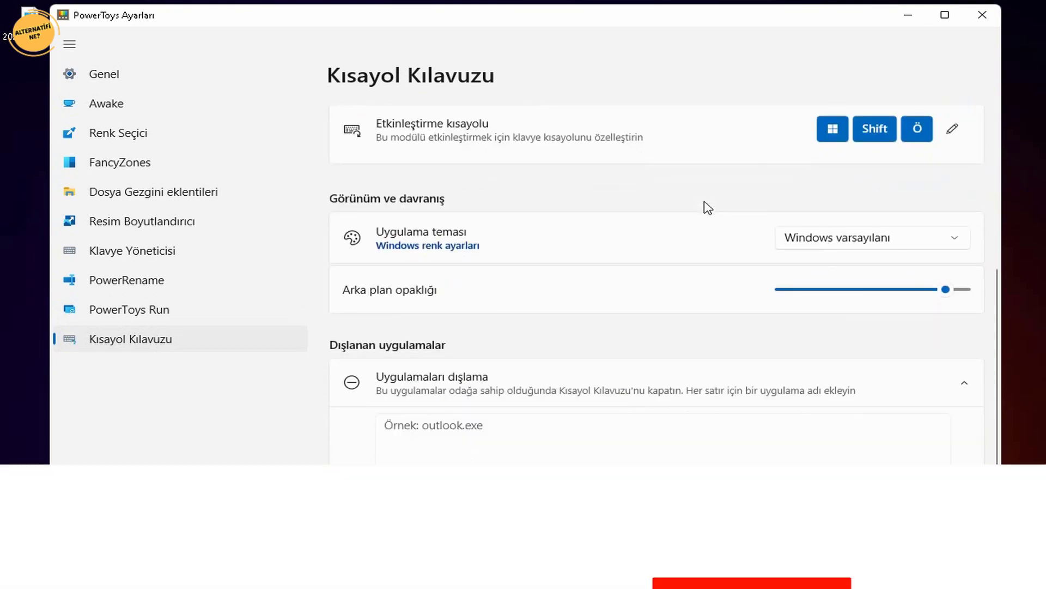
scroll(546, 213, "up", 4)
left_click(69, 44)
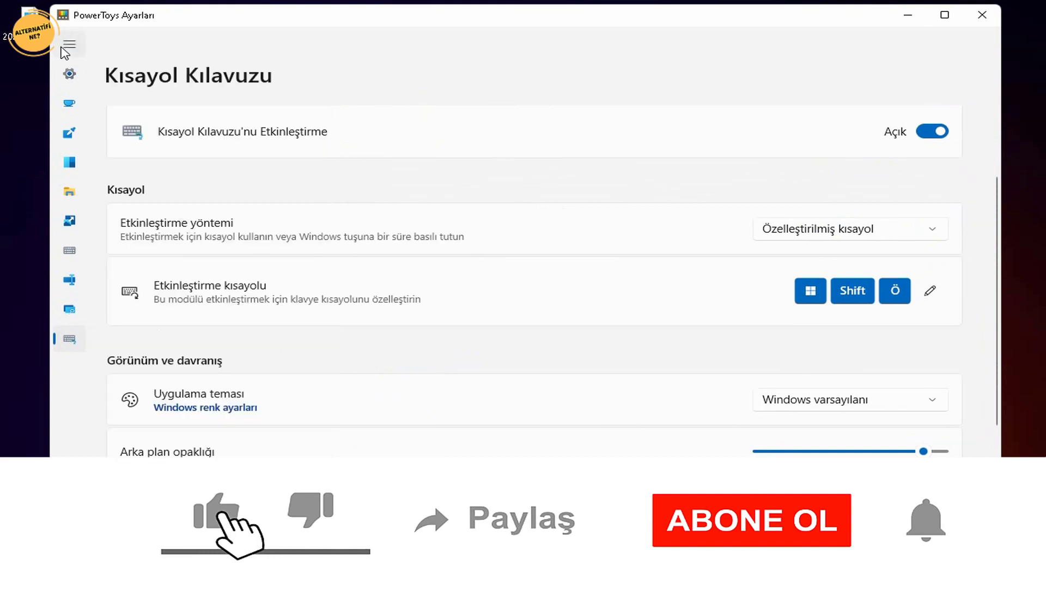
left_click(69, 44)
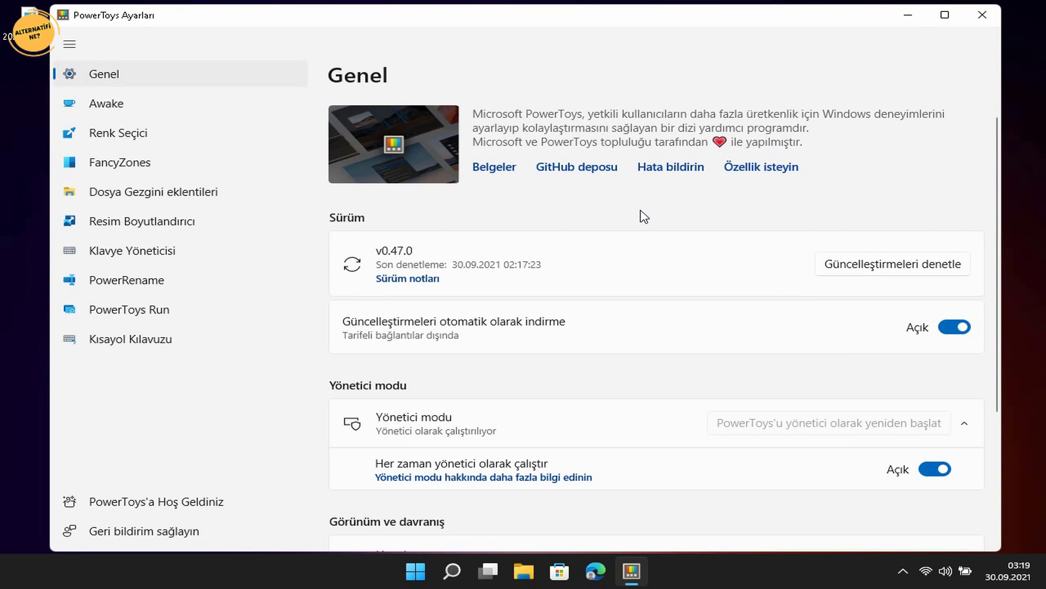
left_click(983, 21)
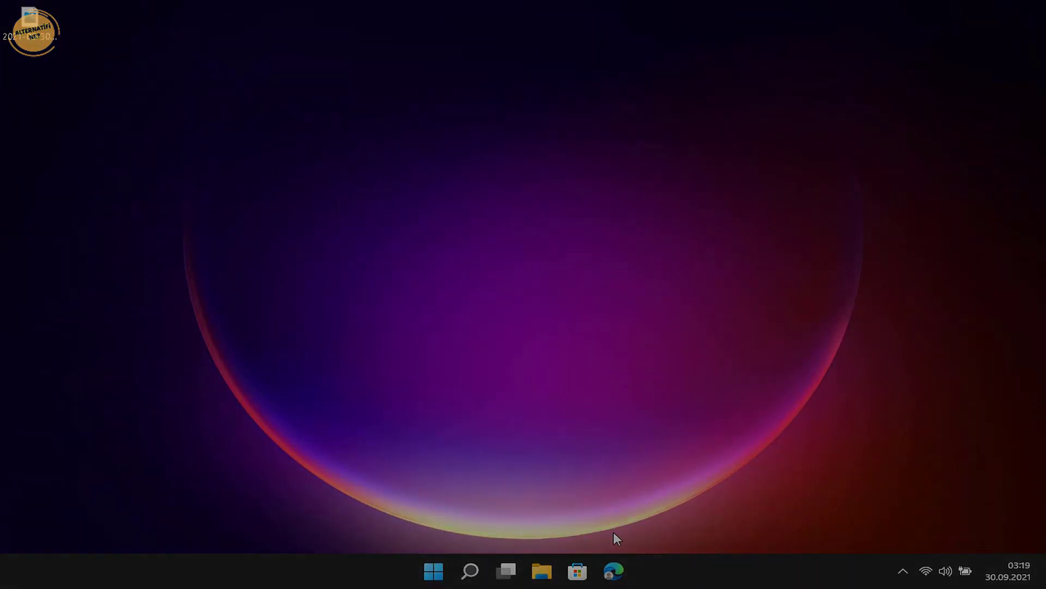